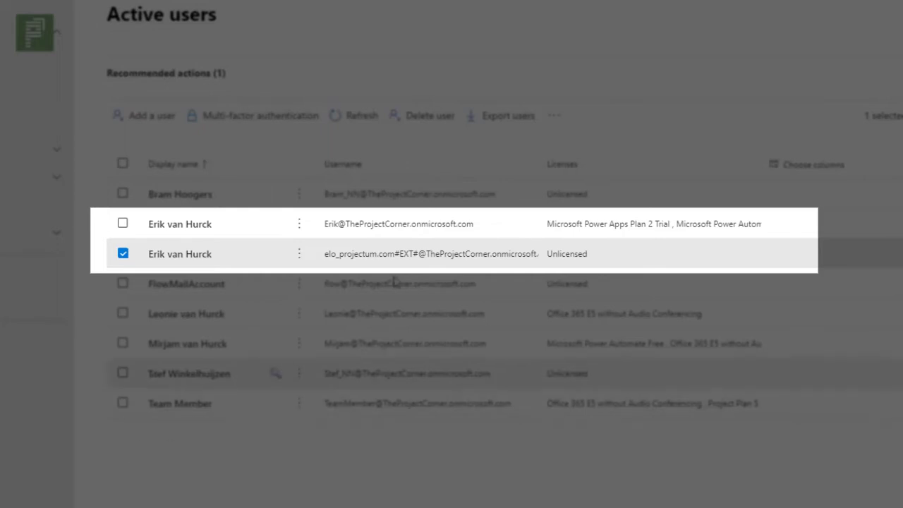
# Return to the Project home page and start a new project to see the Create options.
pyautogui.click(410, 8)
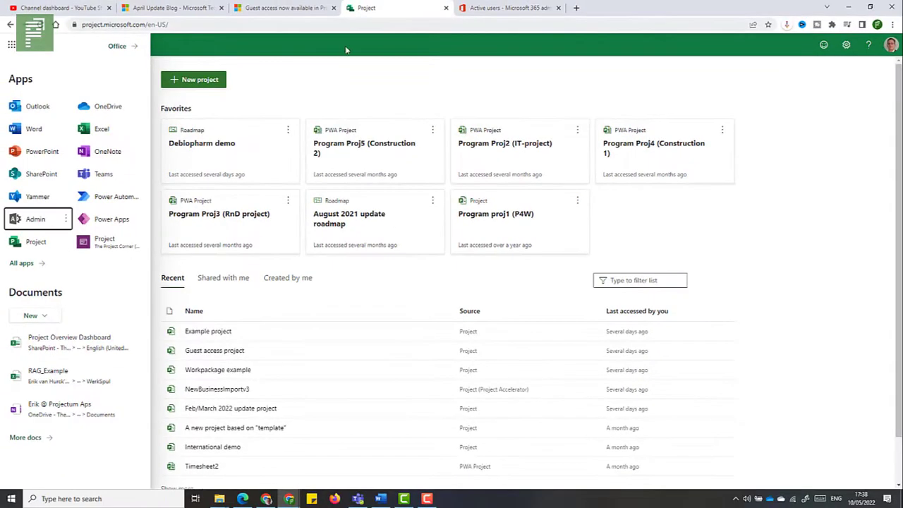
pyautogui.click(11, 44)
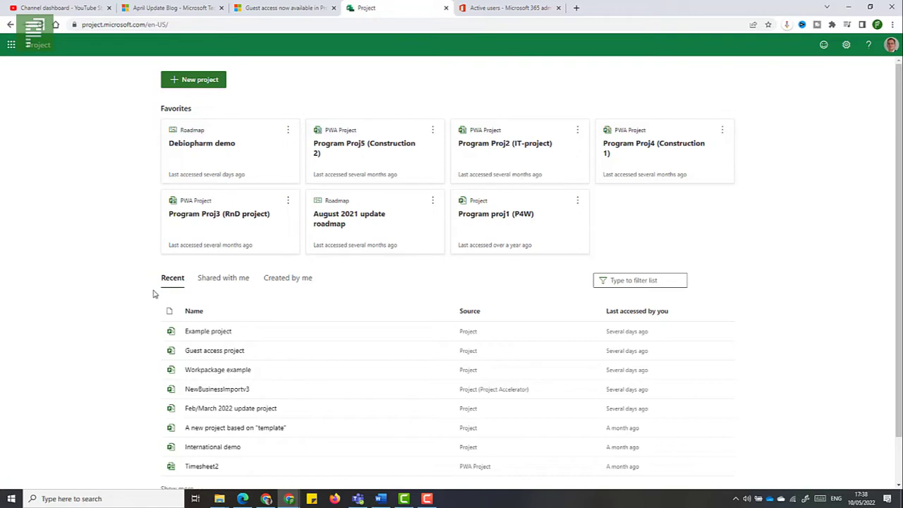
pyautogui.scroll(-1, 149, 289)
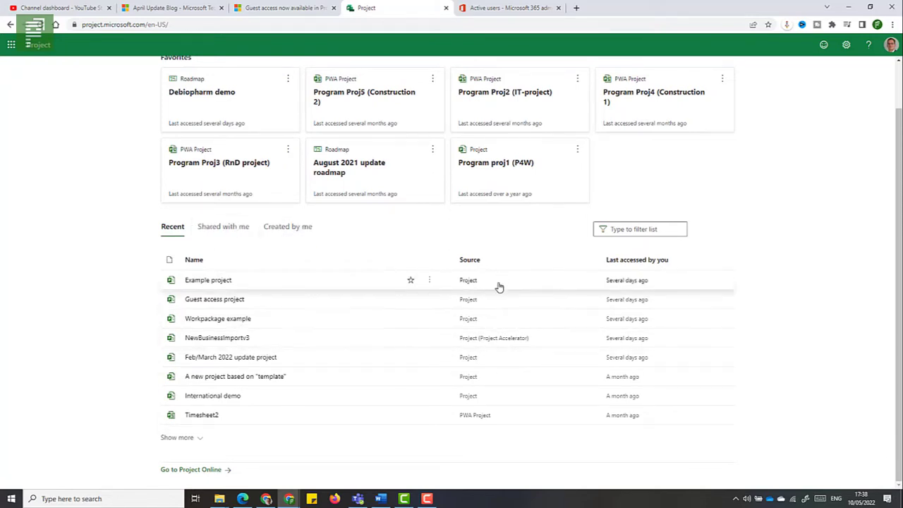
pyautogui.scroll(1, 501, 376)
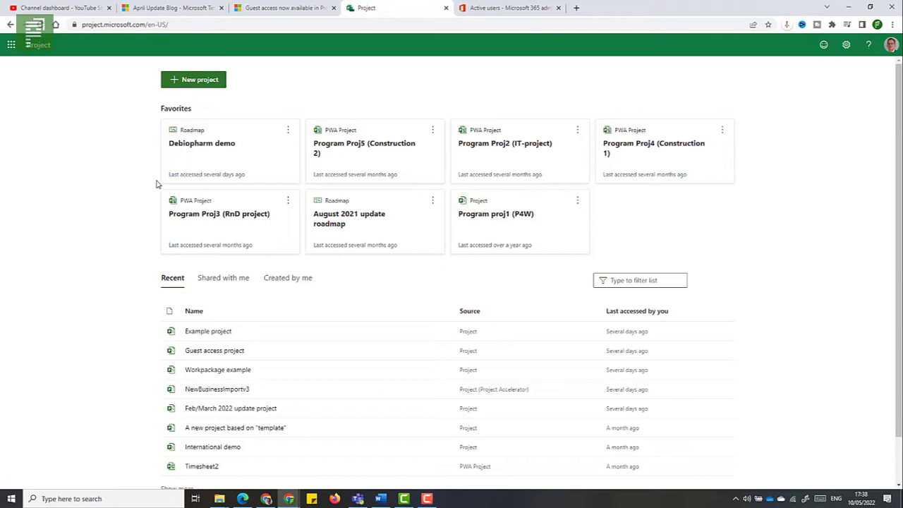
pyautogui.click(177, 83)
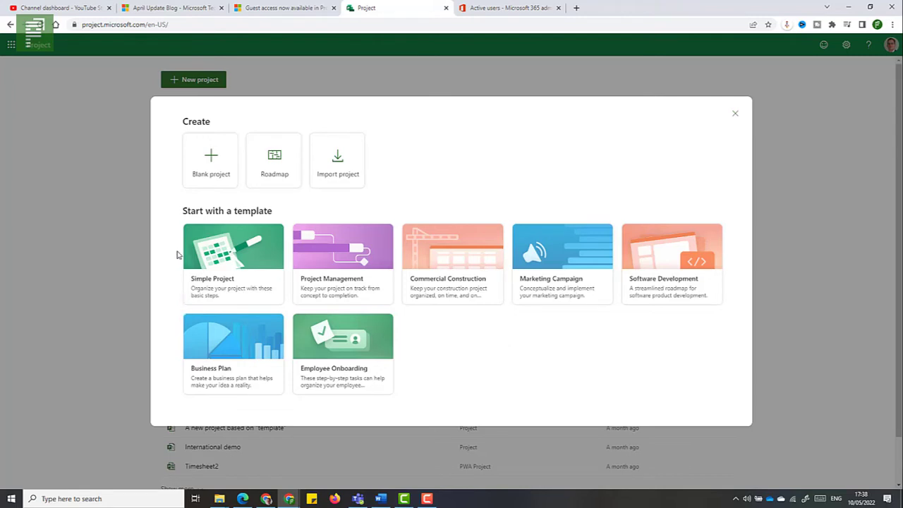
# Create a blank project and name it 'Guest access project'.
pyautogui.click(207, 185)
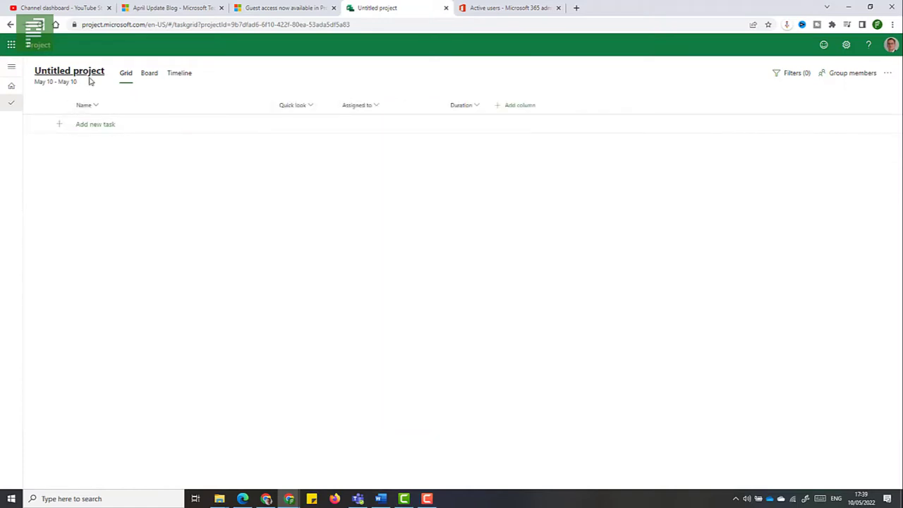
pyautogui.click(89, 79)
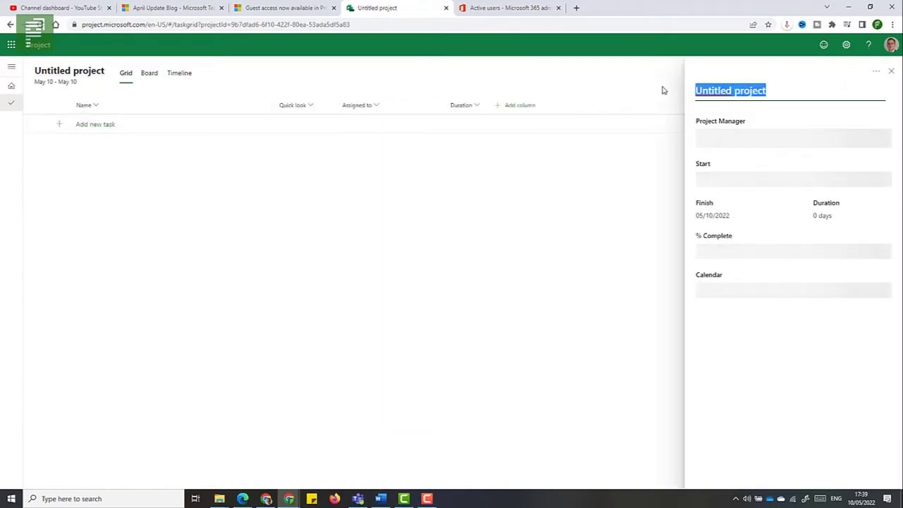
pyautogui.write('Guest access project')
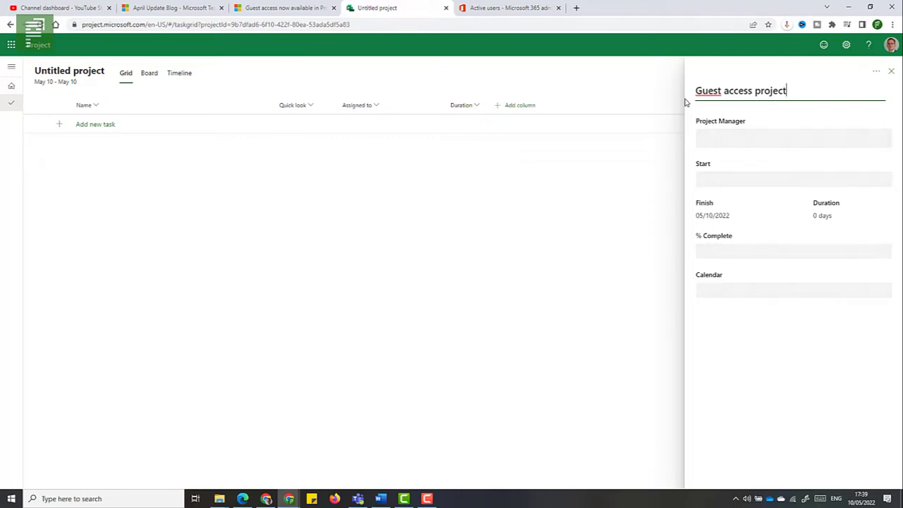
pyautogui.press('Tab')
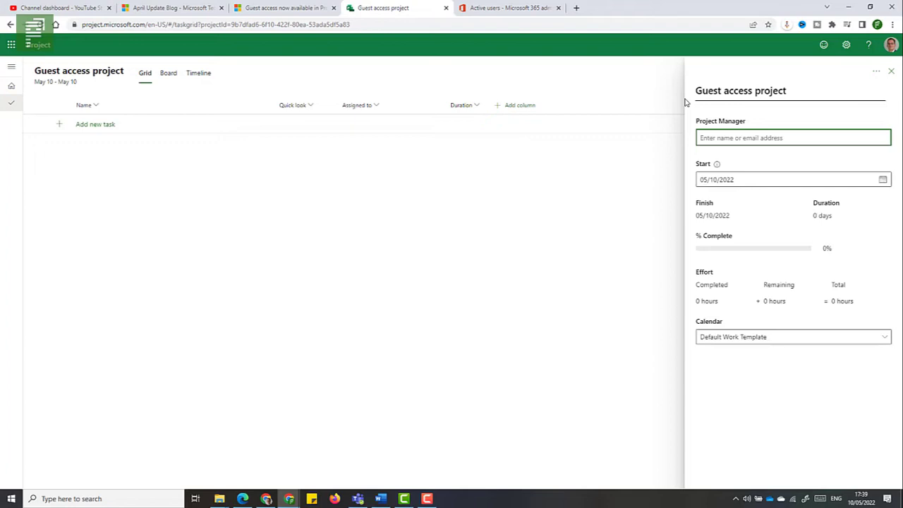
# Set the internal user as project manager and close the project details.
pyautogui.click(741, 136)
pyautogui.write('erik')
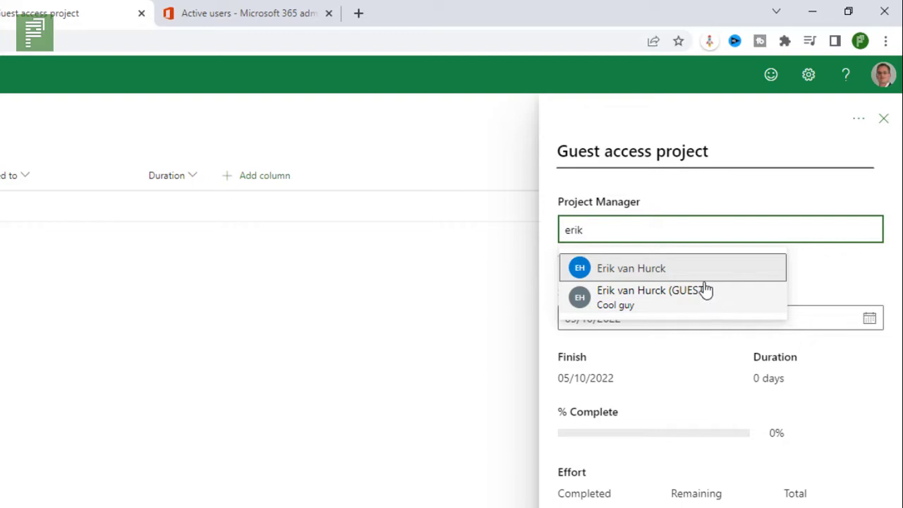
pyautogui.click(697, 279)
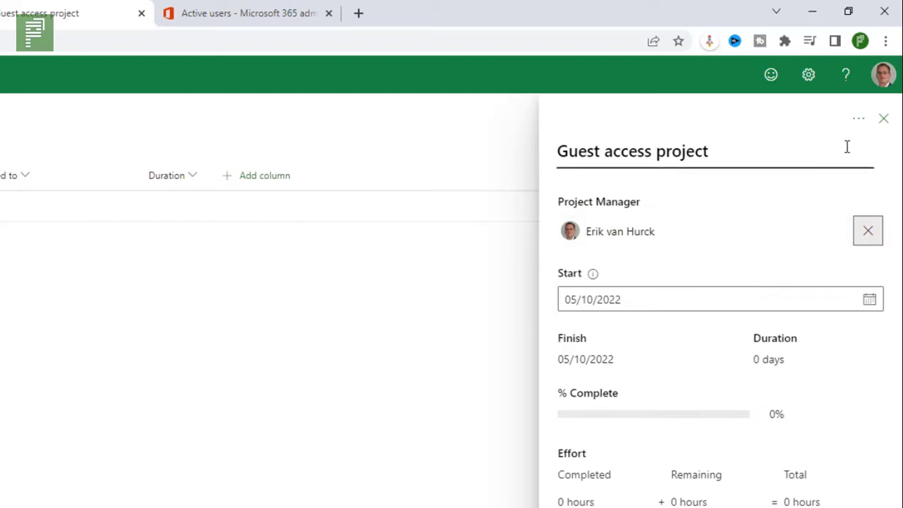
pyautogui.click(721, 182)
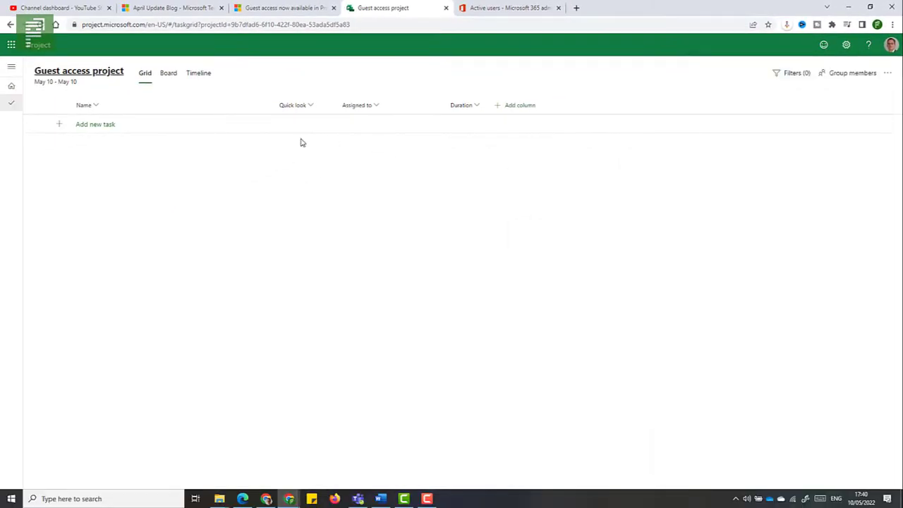
# Add Task 1 and Task 2 to the task grid.
pyautogui.click(134, 125)
pyautogui.write('Task 1')
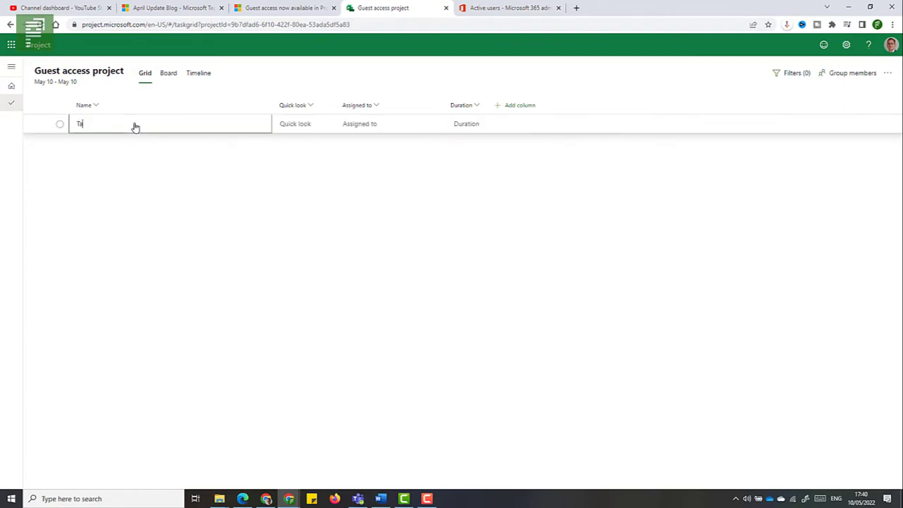
pyautogui.press('Return')
pyautogui.write('Task 2')
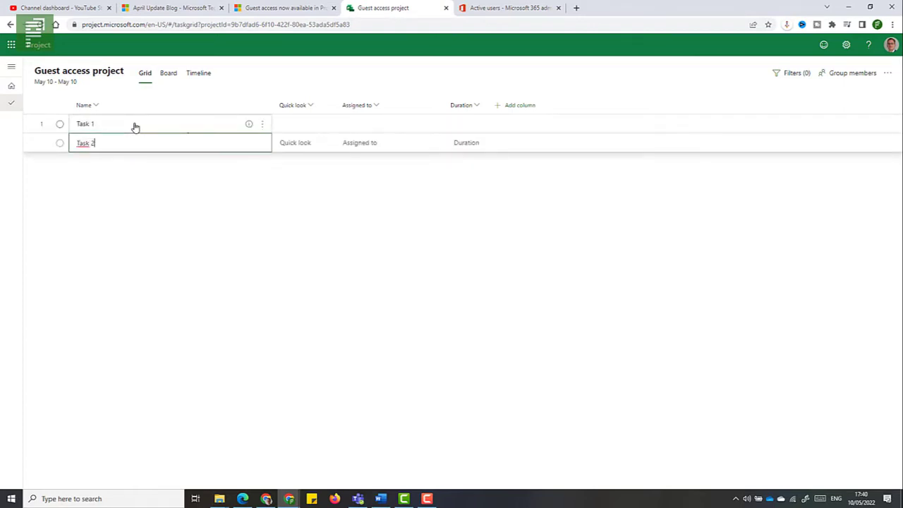
pyautogui.press('Return')
# Assign two internal colleagues to Task 1.
pyautogui.click(355, 125)
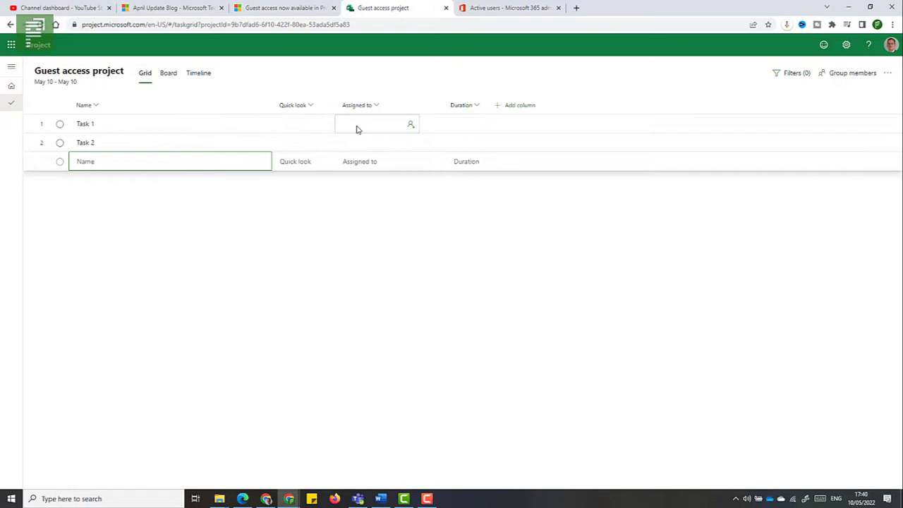
pyautogui.click(401, 125)
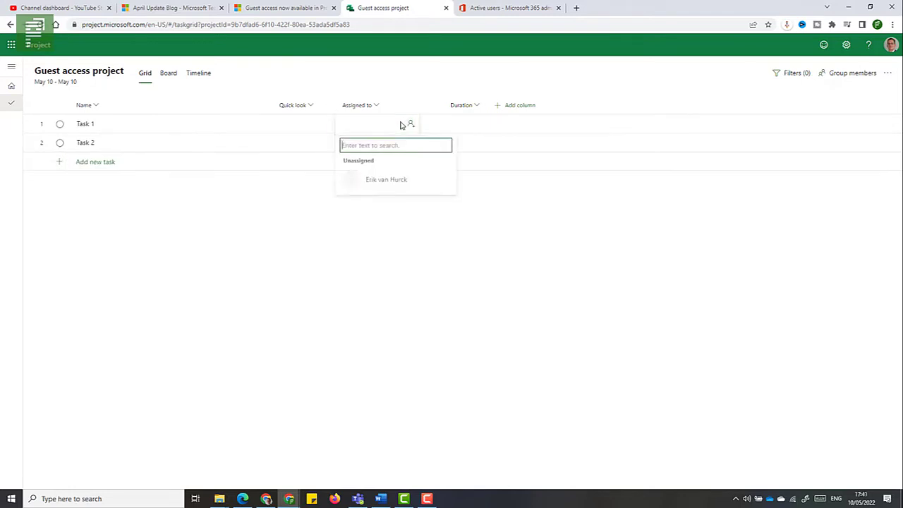
pyautogui.write('erik')
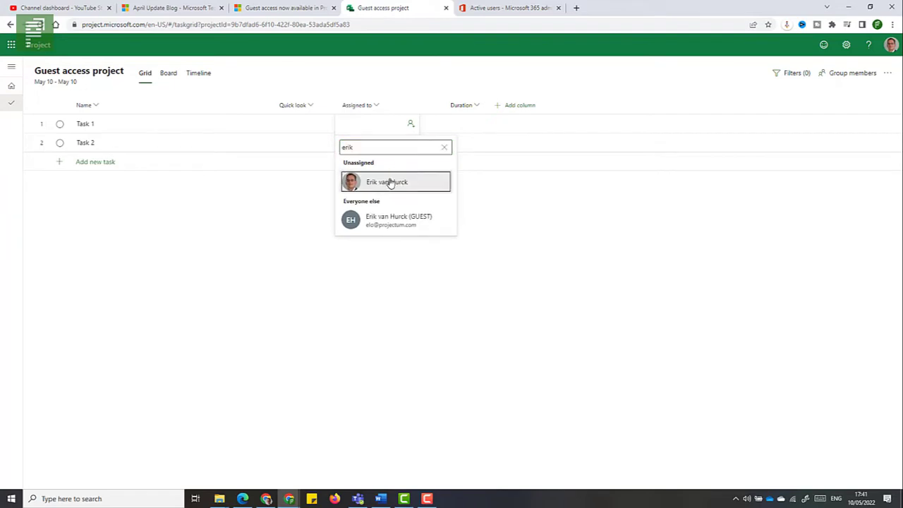
pyautogui.click(388, 182)
pyautogui.write('mirjam')
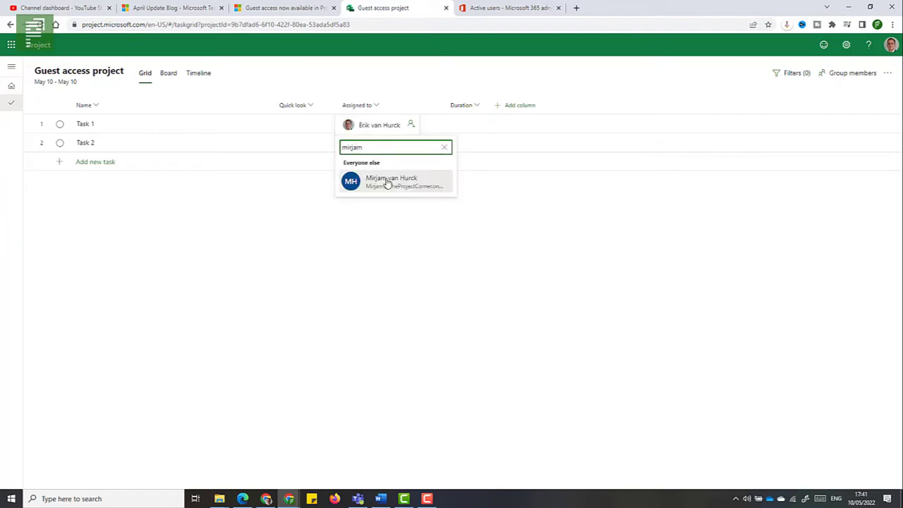
pyautogui.click(393, 186)
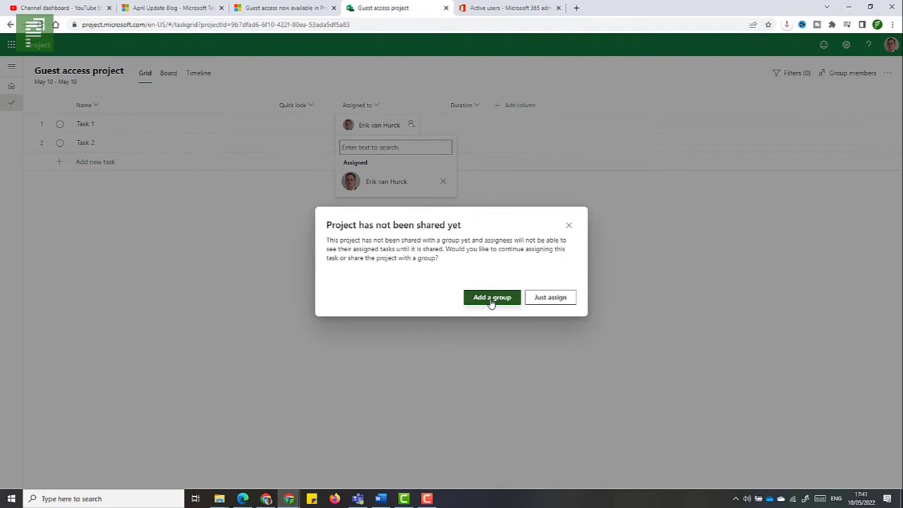
# Create a new private group for the project and review its two members.
pyautogui.click(491, 302)
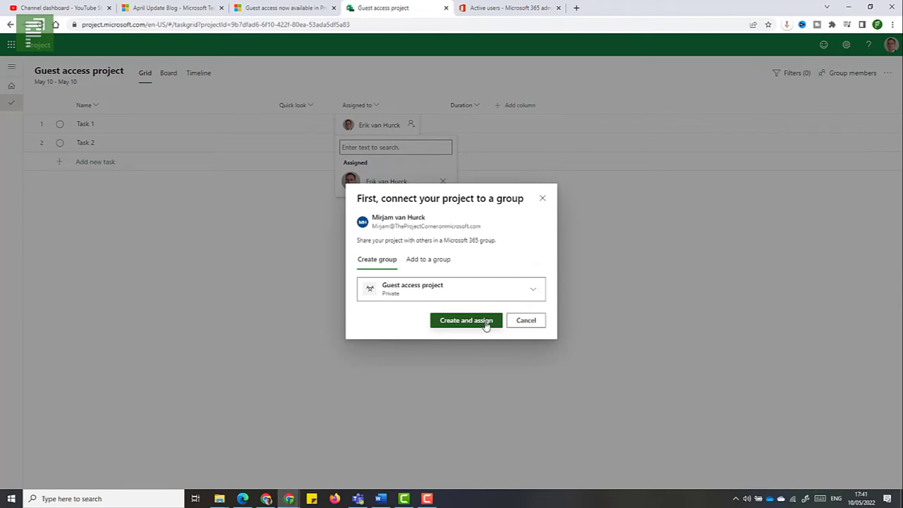
pyautogui.click(486, 324)
pyautogui.click(484, 322)
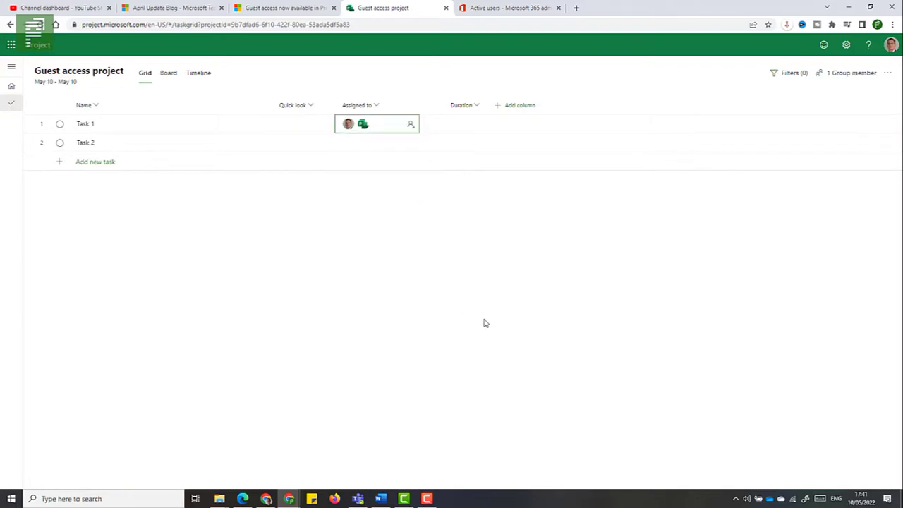
pyautogui.click(853, 72)
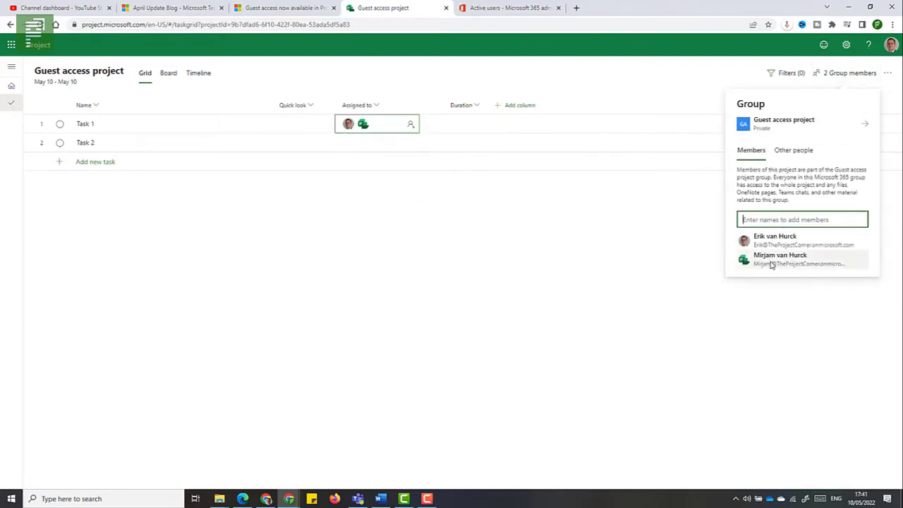
pyautogui.click(644, 266)
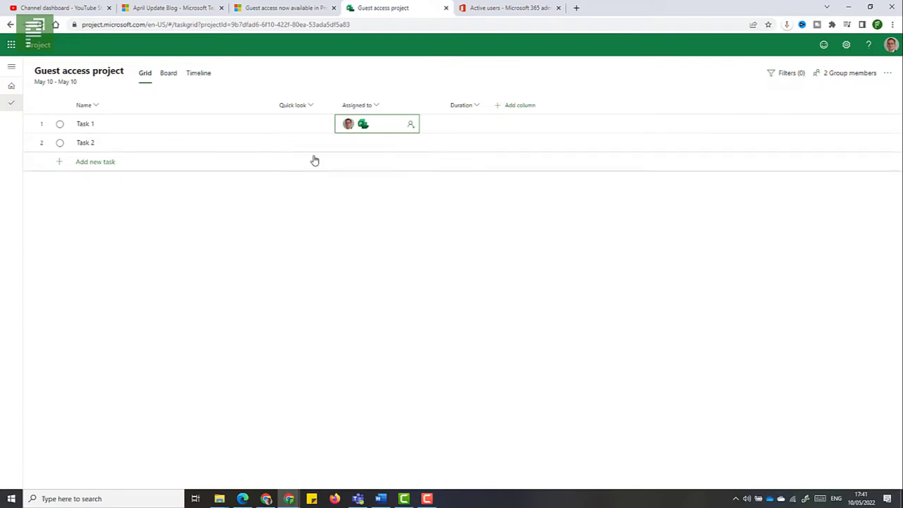
pyautogui.click(373, 146)
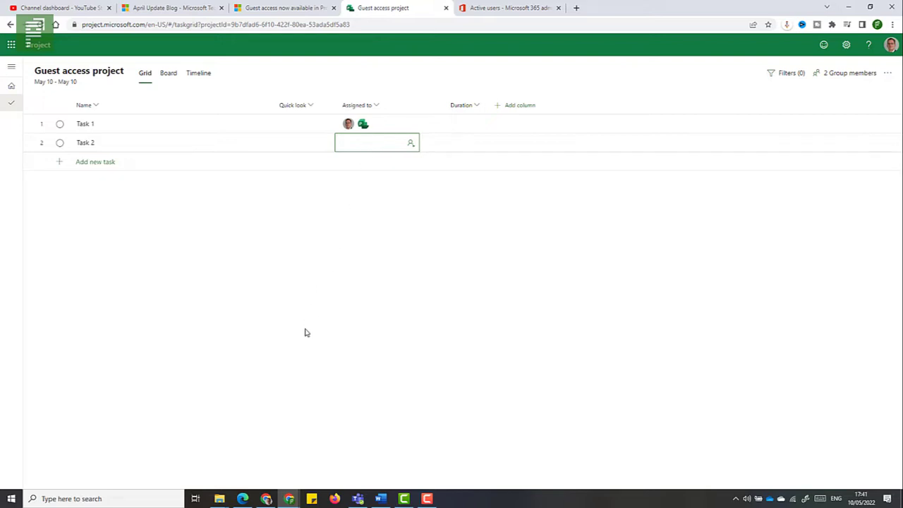
pyautogui.moveTo(244, 500)
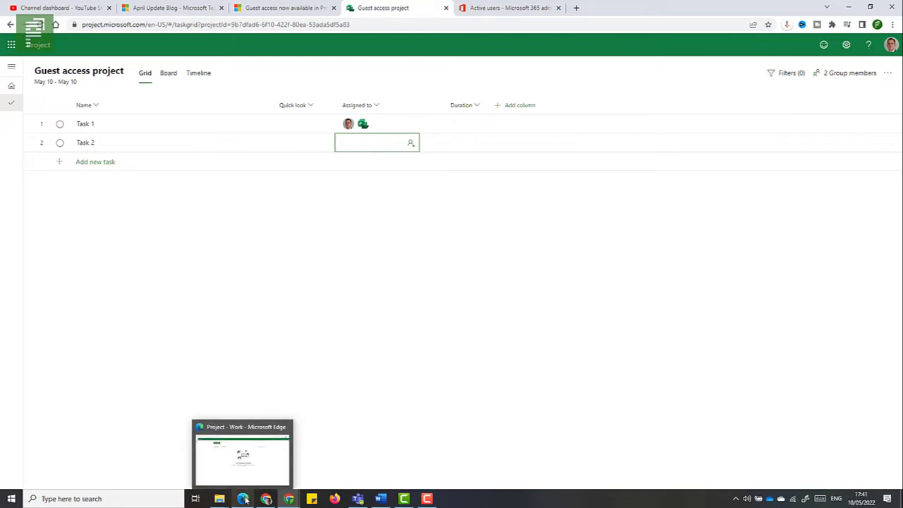
pyautogui.click(244, 484)
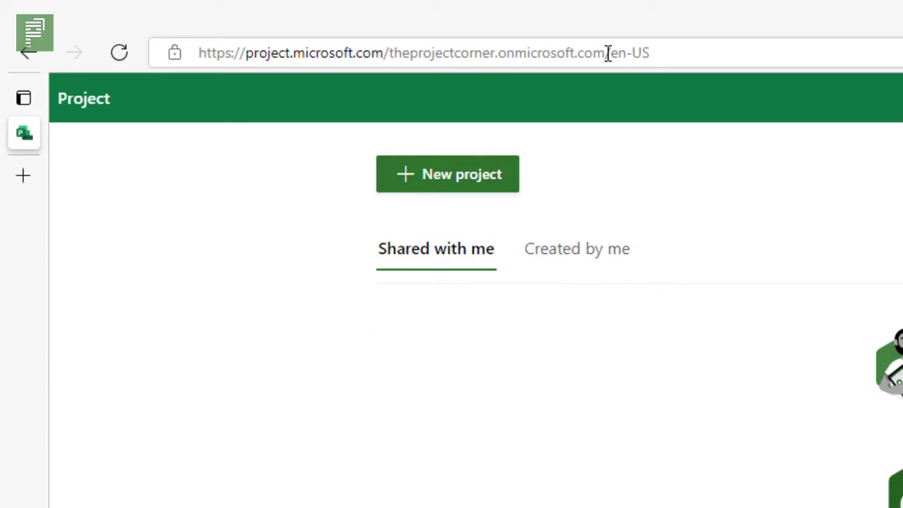
pyautogui.moveTo(607, 55); pyautogui.dragTo(392, 59)
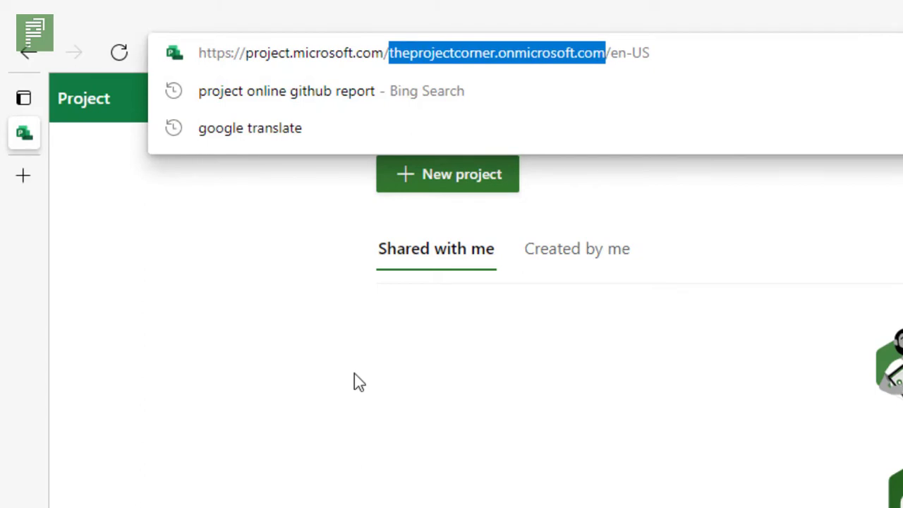
pyautogui.click(394, 422)
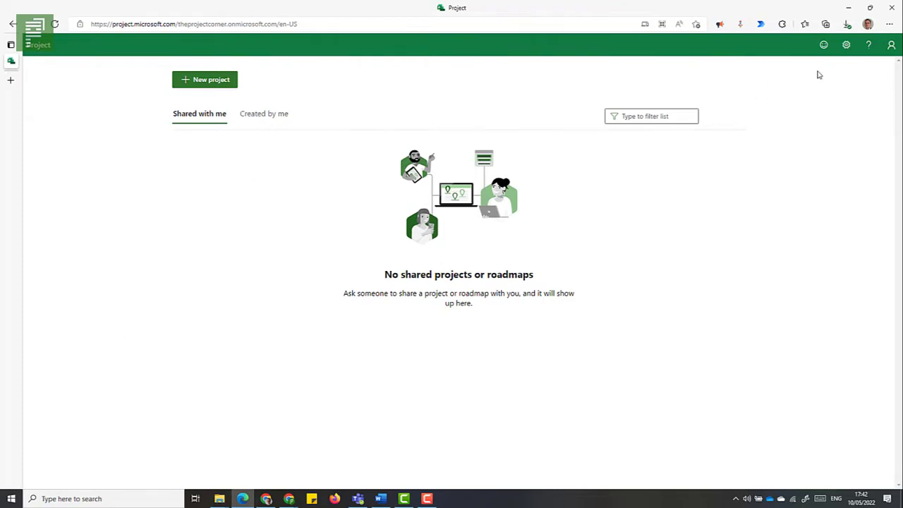
pyautogui.click(891, 46)
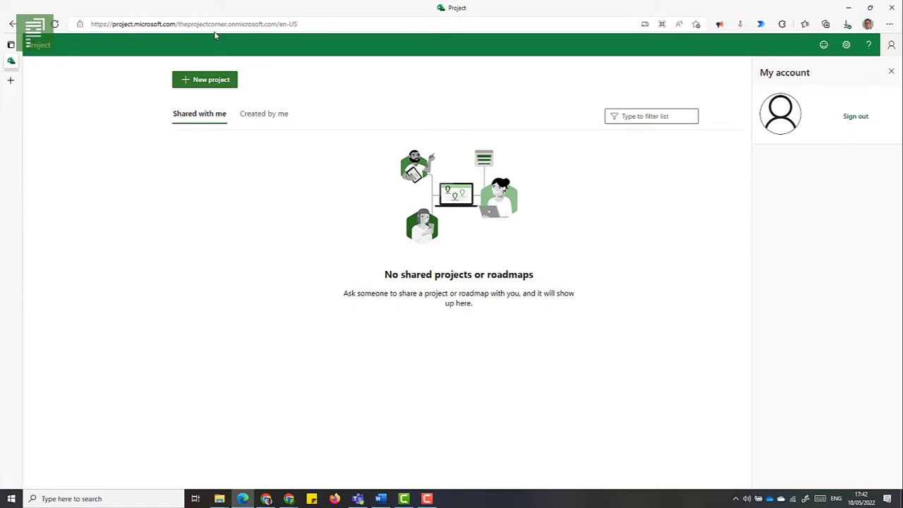
pyautogui.click(584, 95)
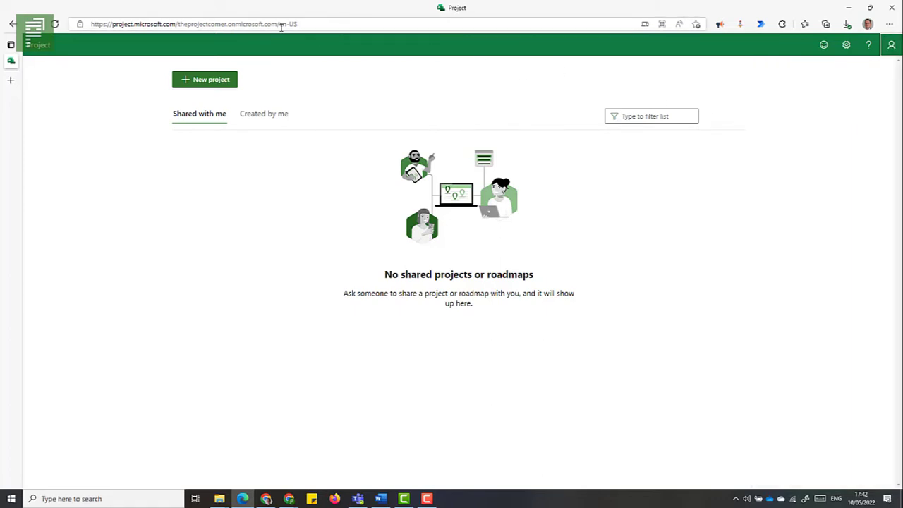
pyautogui.click(211, 84)
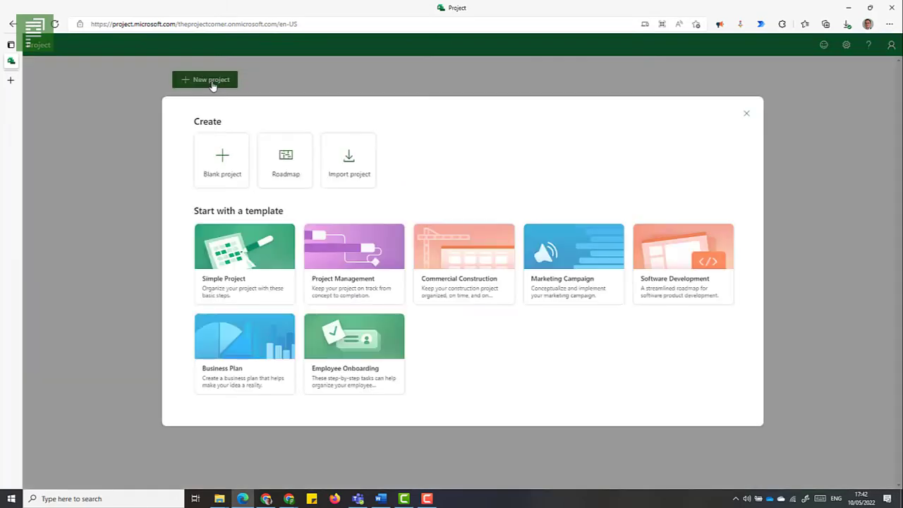
pyautogui.click(228, 173)
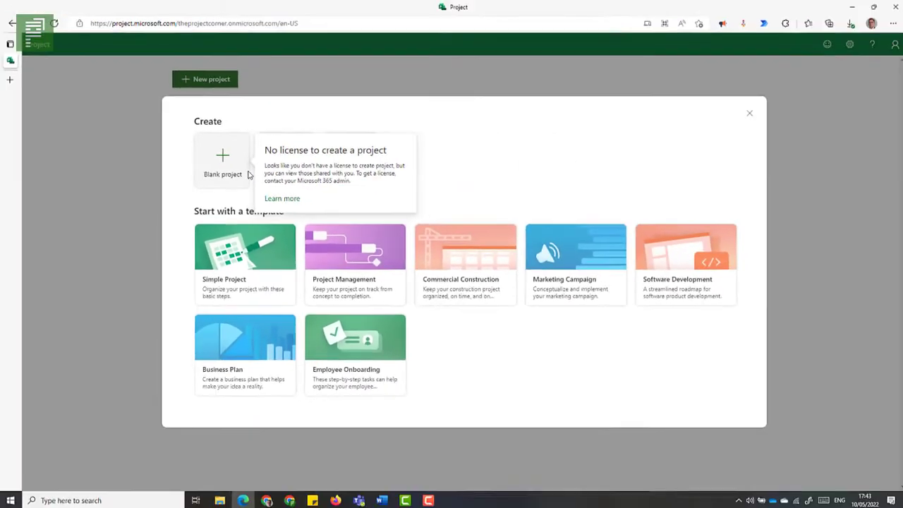
pyautogui.press('Escape')
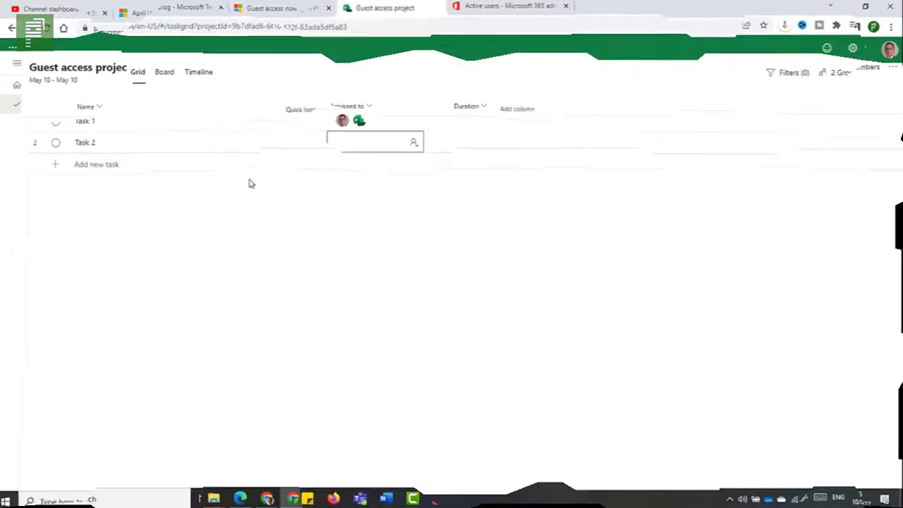
# Assign Task 2 to the external guest account, marked (GUEST) in the search results.
pyautogui.click(358, 148)
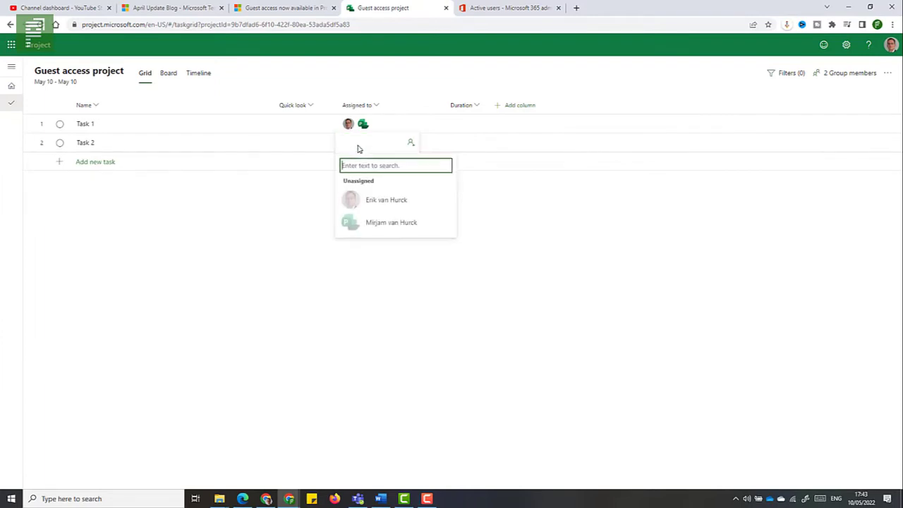
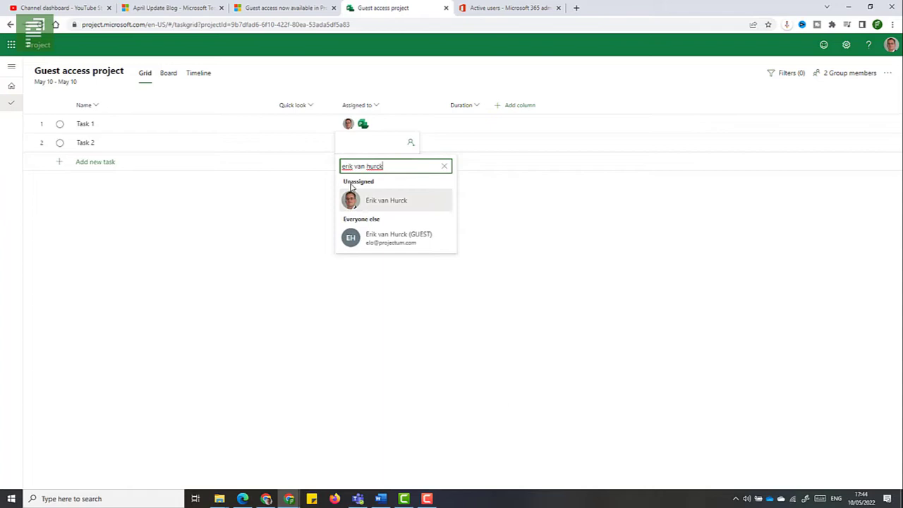
pyautogui.click(431, 242)
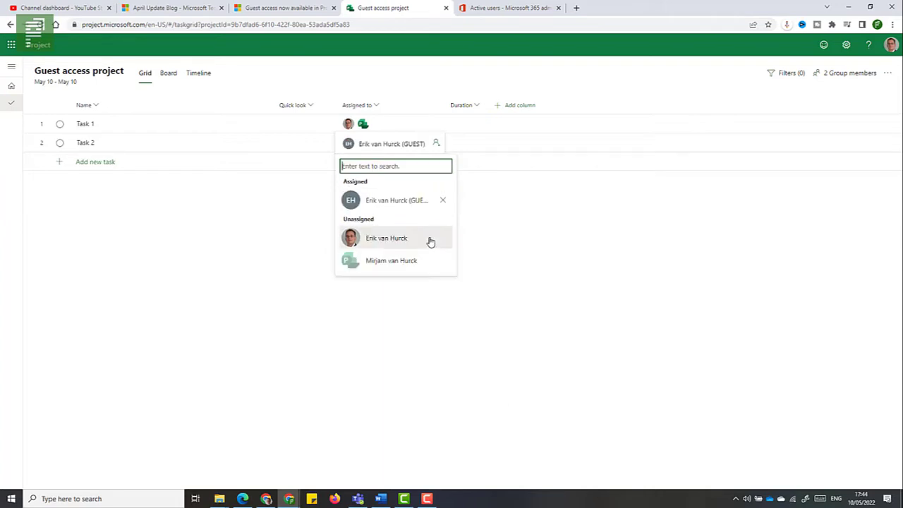
pyautogui.click(264, 214)
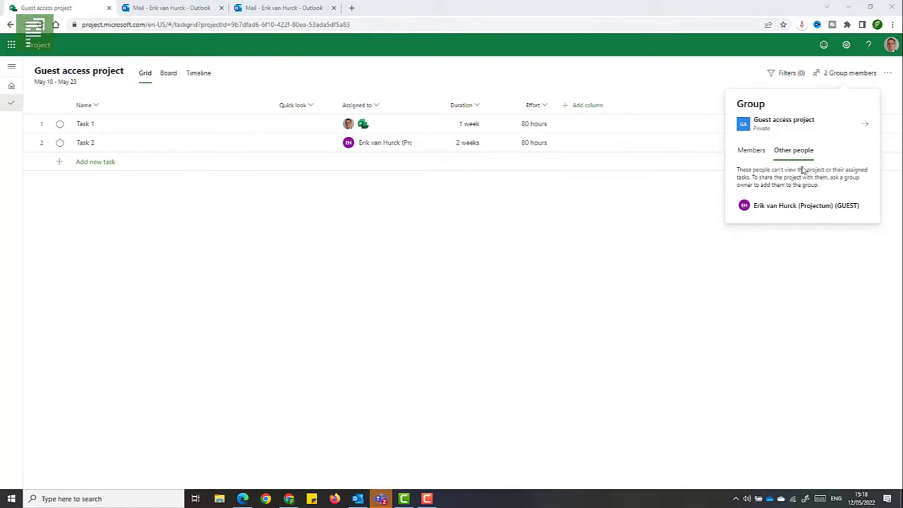
pyautogui.click(752, 154)
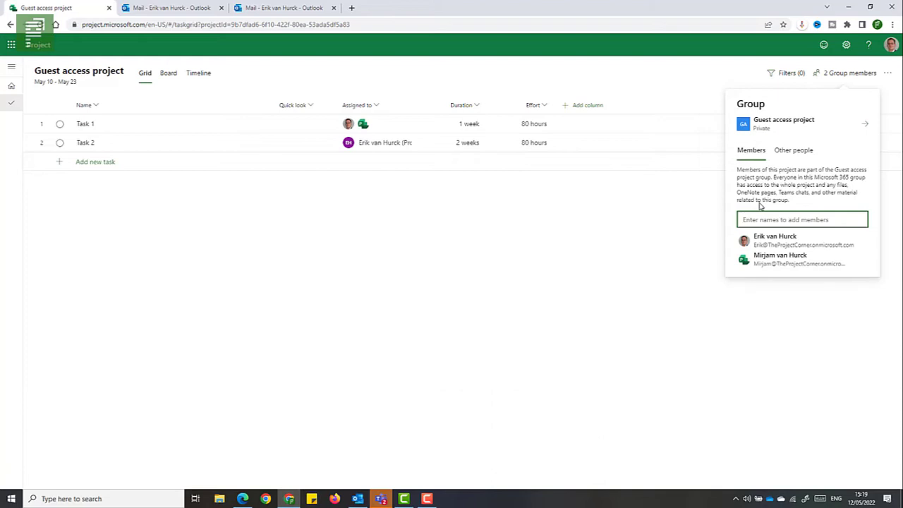
pyautogui.click(792, 158)
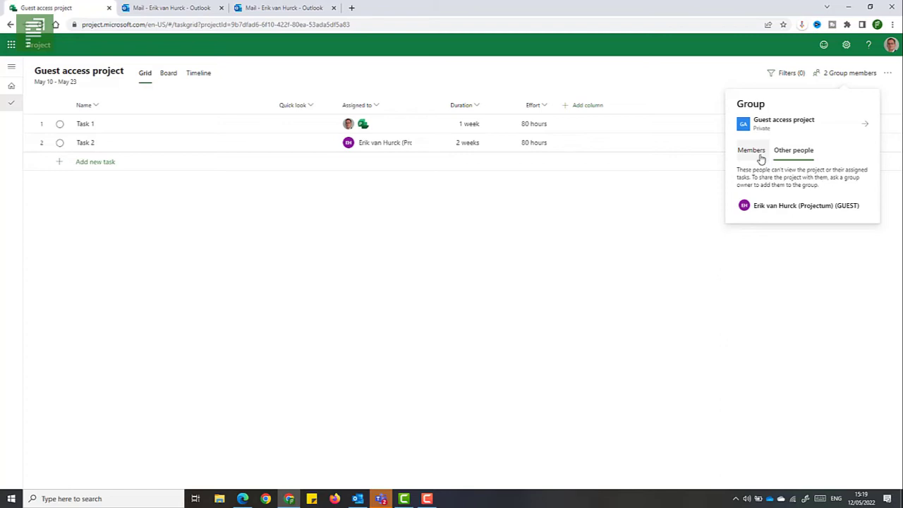
# Open the Guest access project group's mailbox from its welcome email.
pyautogui.click(136, 8)
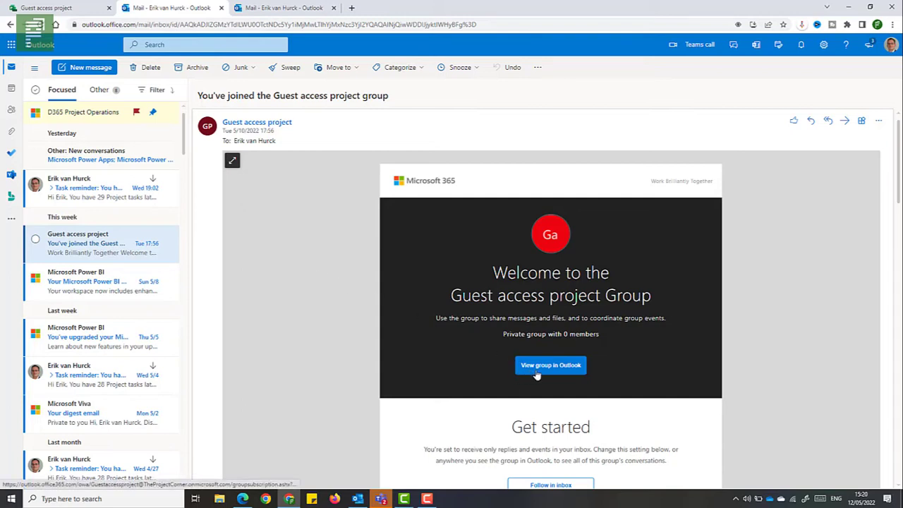
pyautogui.click(542, 374)
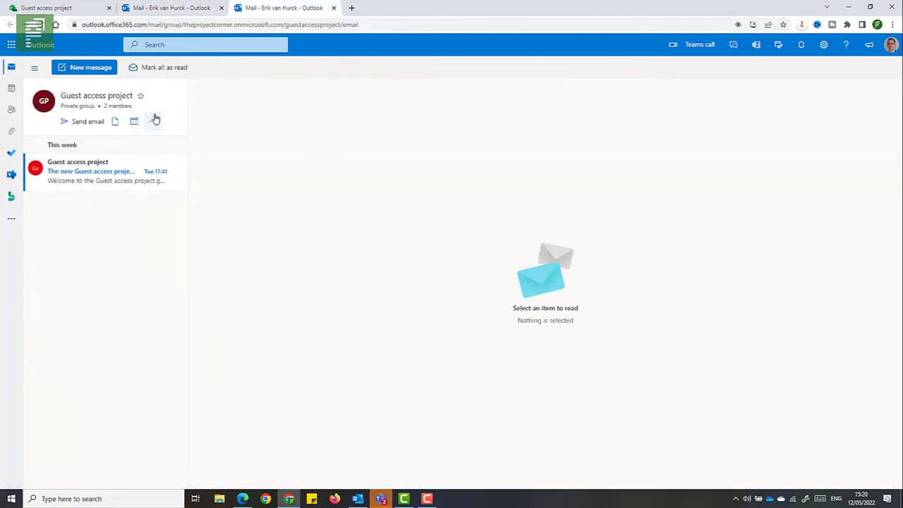
# Open the group's About details and show its Members tab.
pyautogui.click(116, 97)
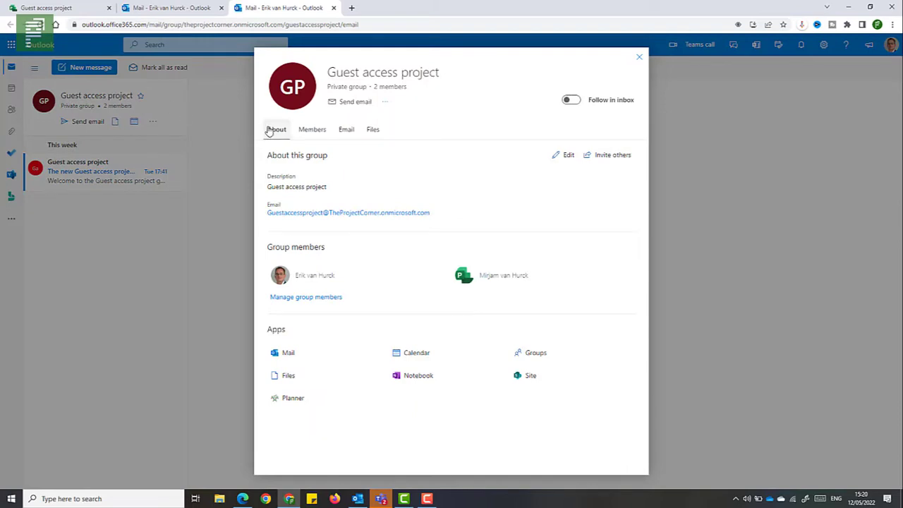
pyautogui.click(279, 132)
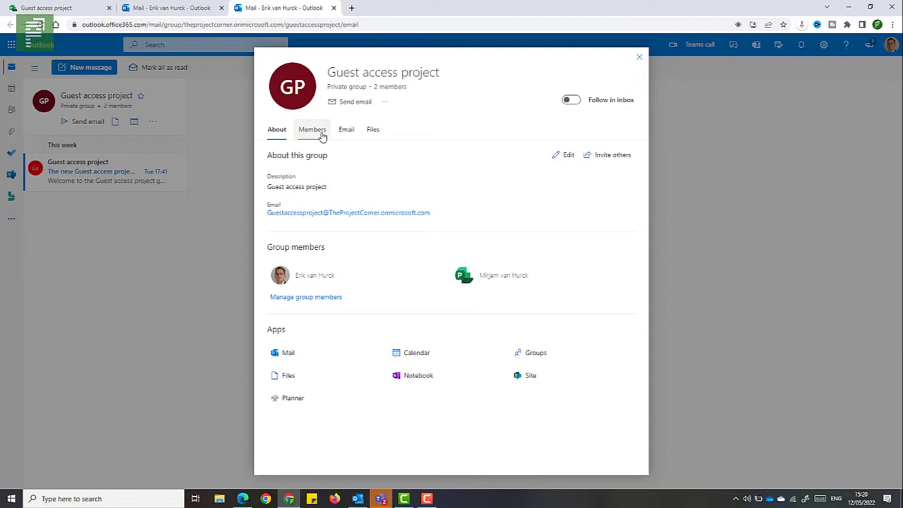
pyautogui.click(322, 136)
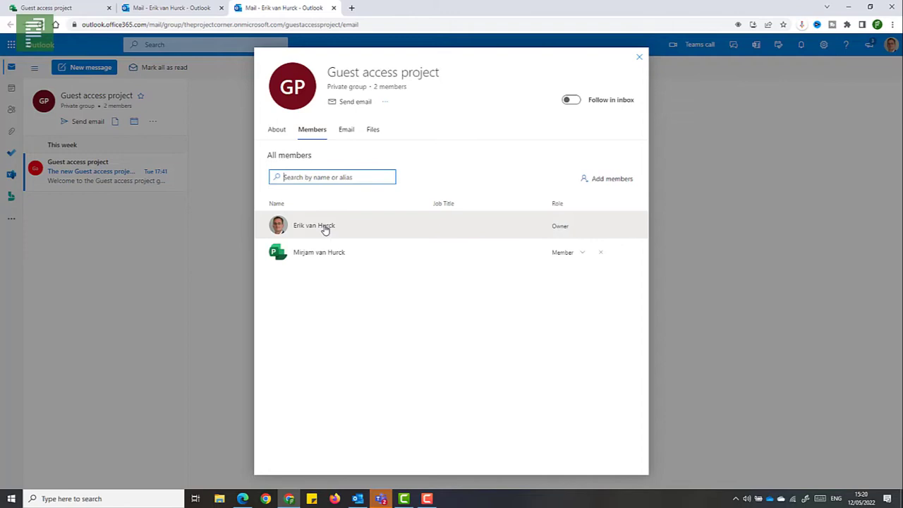
# Add the external guest, found by e-mail address, as a group member.
pyautogui.click(600, 180)
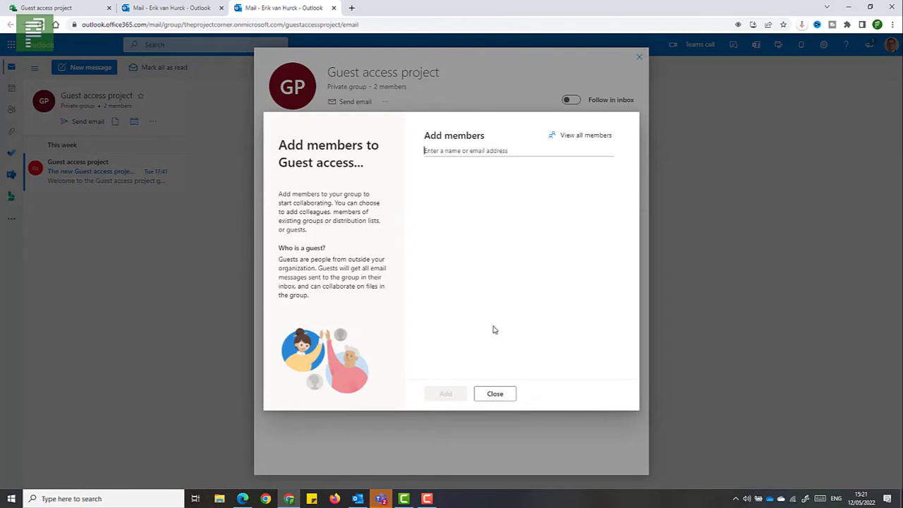
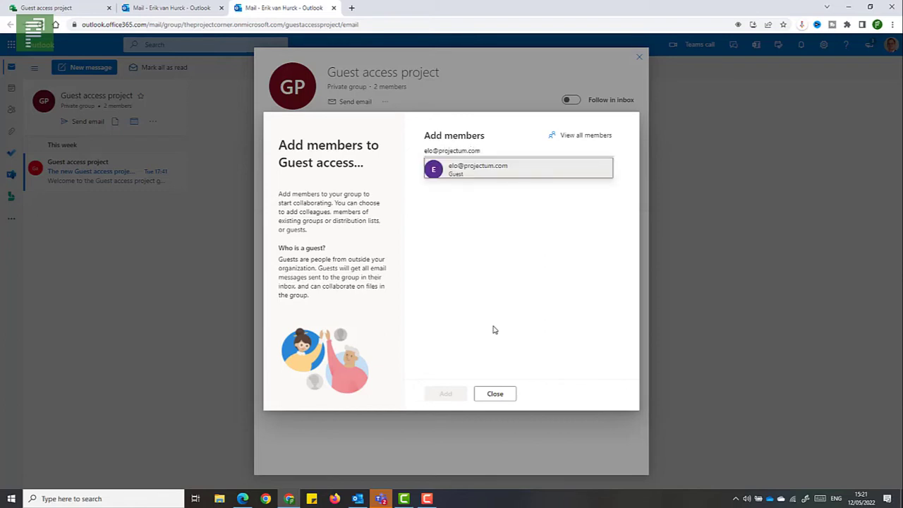
pyautogui.click(482, 173)
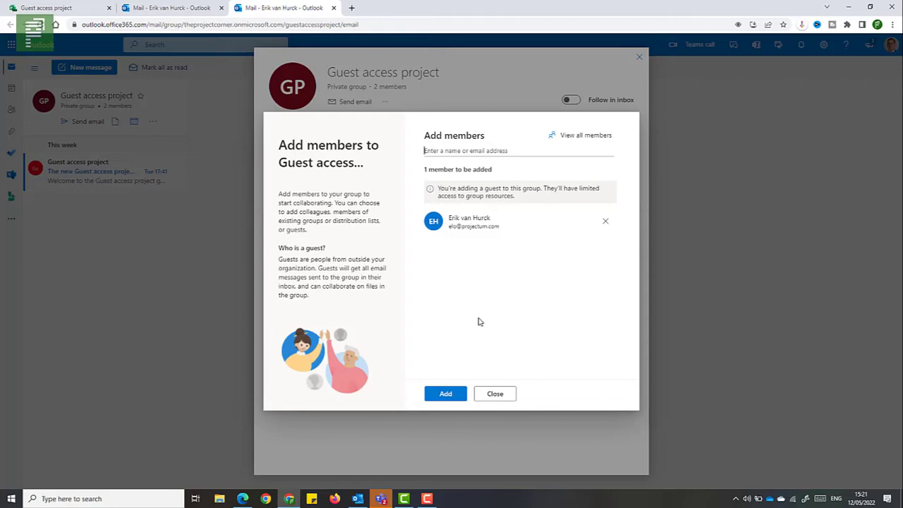
pyautogui.click(450, 395)
pyautogui.click(487, 395)
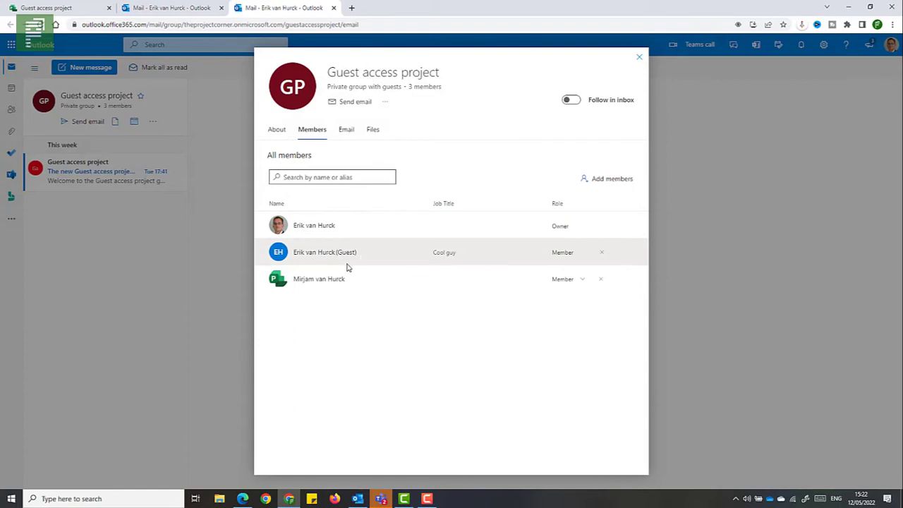
# Return to the refreshed project plan and open its 3 Group members panel.
pyautogui.click(105, 44)
pyautogui.click(80, 8)
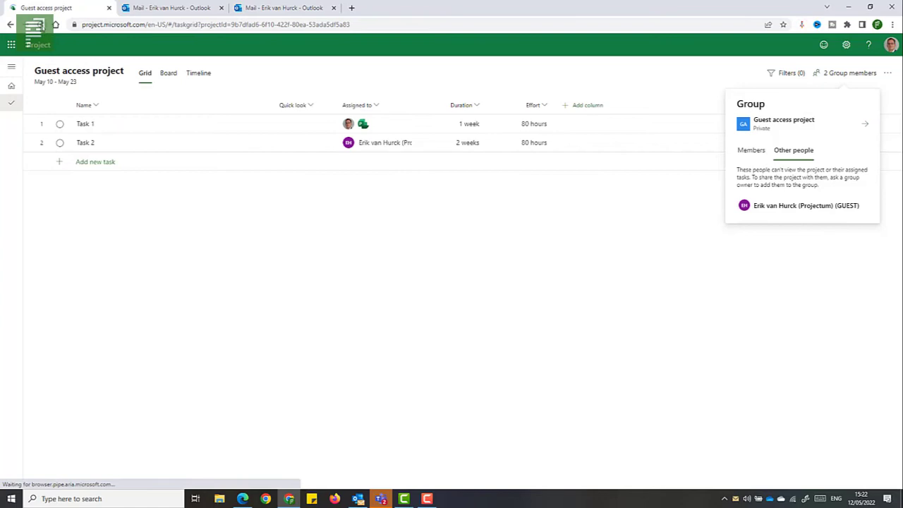
pyautogui.click(36, 44)
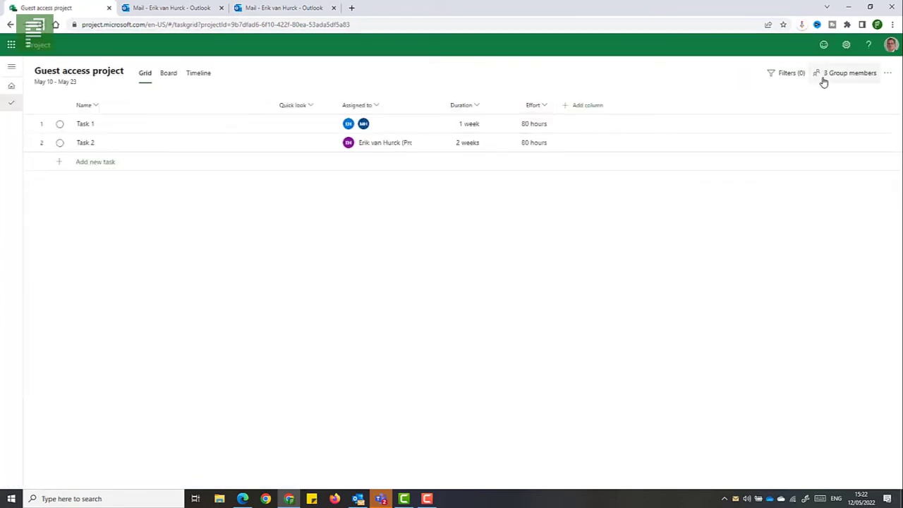
pyautogui.click(824, 79)
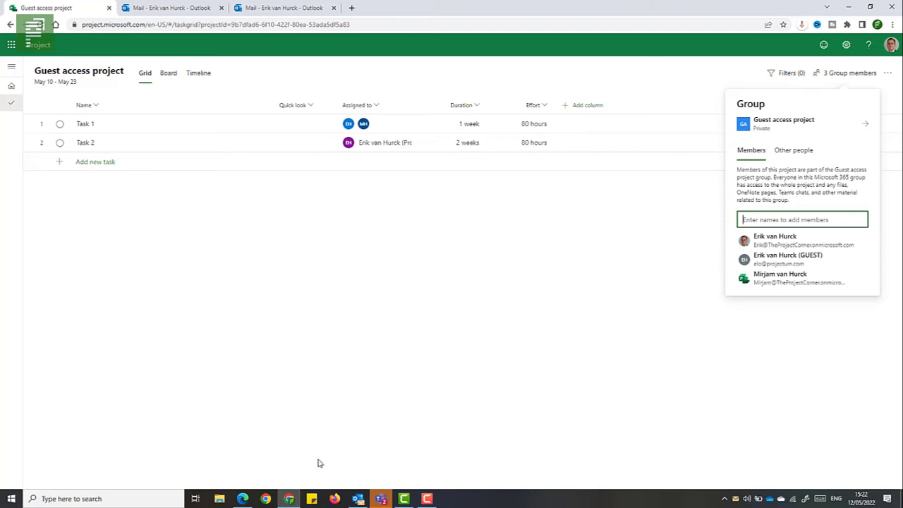
# Switch to the guest's Edge window and refresh the Project home page.
pyautogui.moveTo(245, 499)
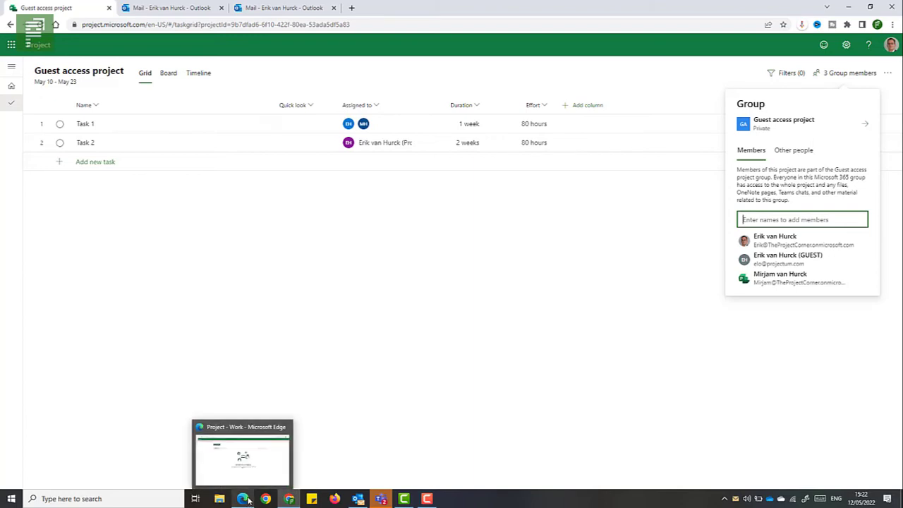
pyautogui.click(256, 484)
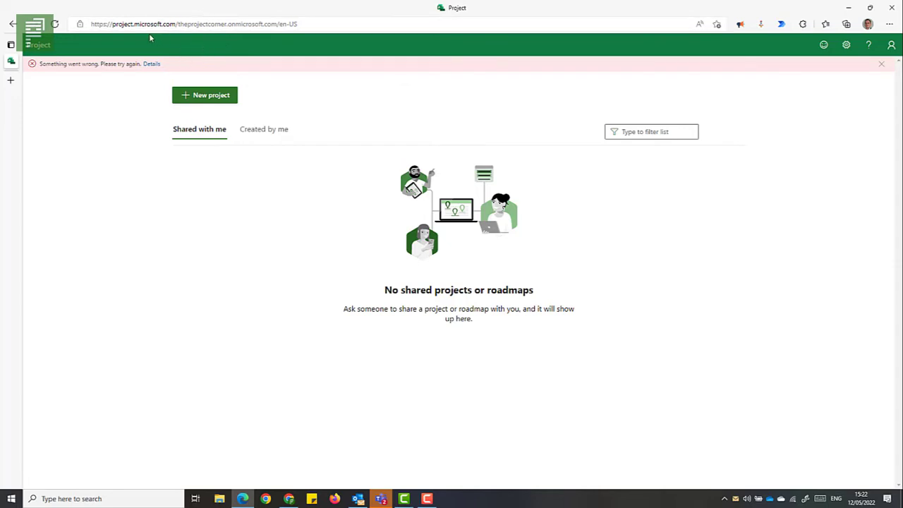
pyautogui.click(57, 27)
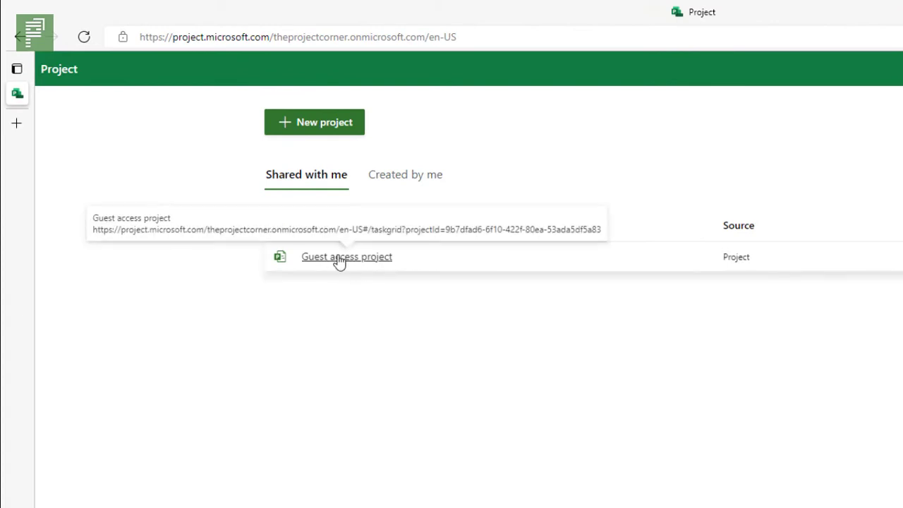
# Open Guest access project as the guest and confirm Task 2 cannot be edited.
pyautogui.click(340, 259)
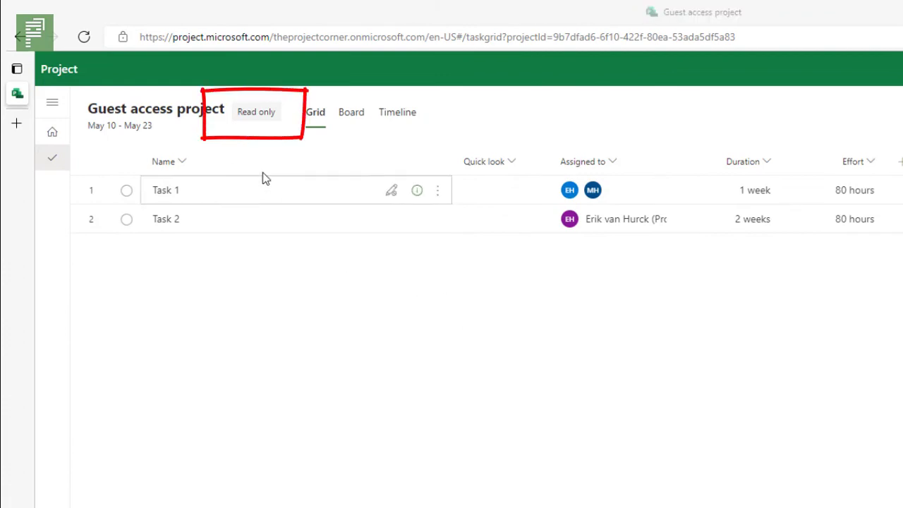
pyautogui.moveTo(255, 115)
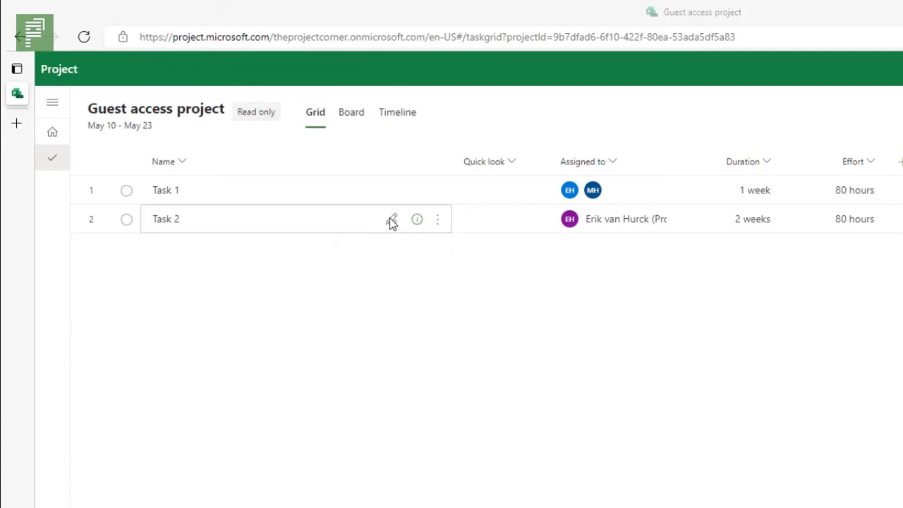
pyautogui.click(392, 221)
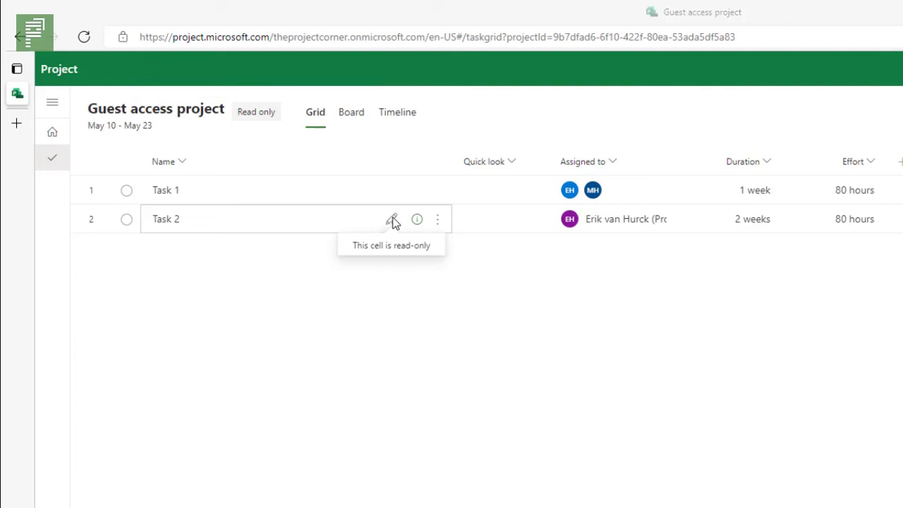
# Hide the Assigned to column, then re-add it so it follows Effort.
pyautogui.click(605, 167)
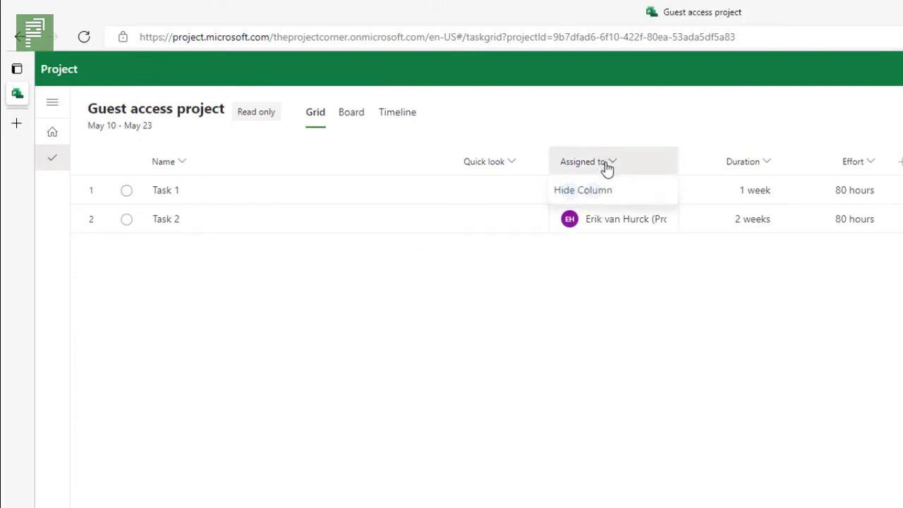
pyautogui.click(613, 195)
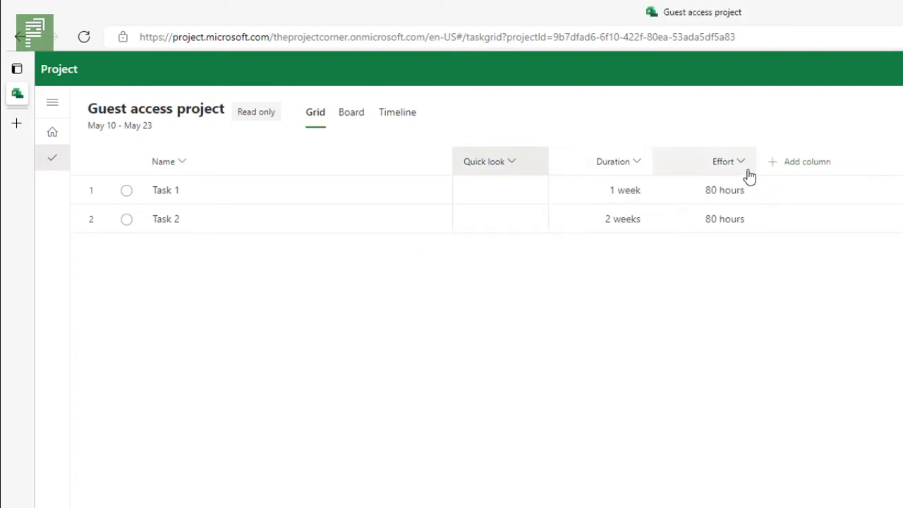
pyautogui.click(778, 166)
pyautogui.click(802, 219)
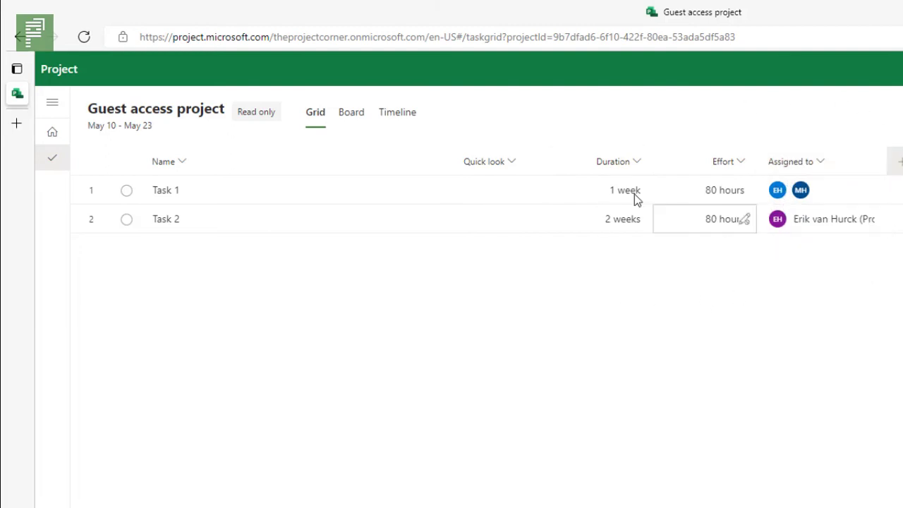
# View the guest's project tasks in the Board view.
pyautogui.click(351, 114)
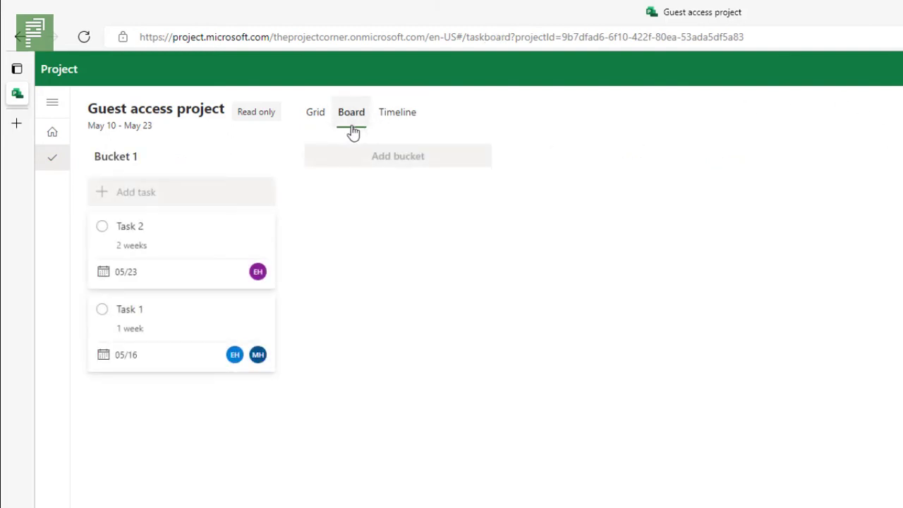
pyautogui.moveTo(190, 256); pyautogui.dragTo(359, 212)
pyautogui.moveTo(207, 236); pyautogui.dragTo(334, 216)
pyautogui.click(336, 218)
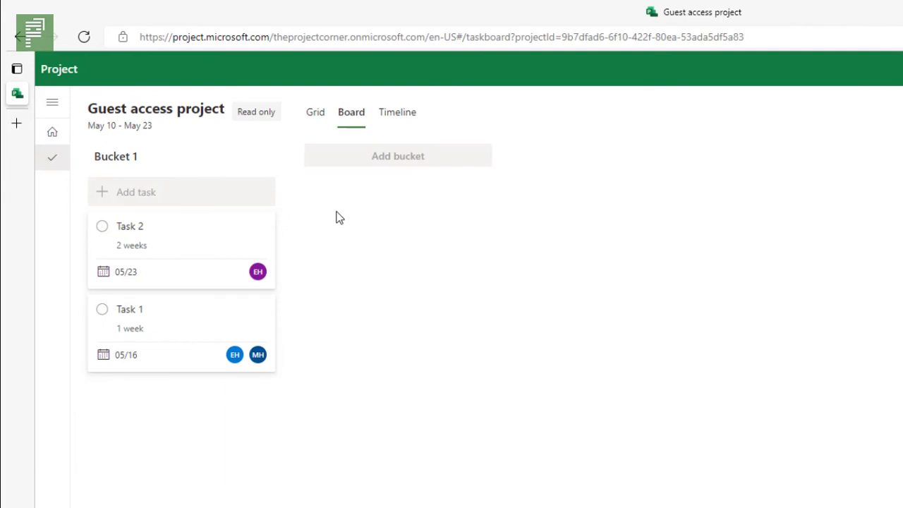
# Show the Timeline with the Task 1 and Task 2 bars from May 10 in view.
pyautogui.click(388, 114)
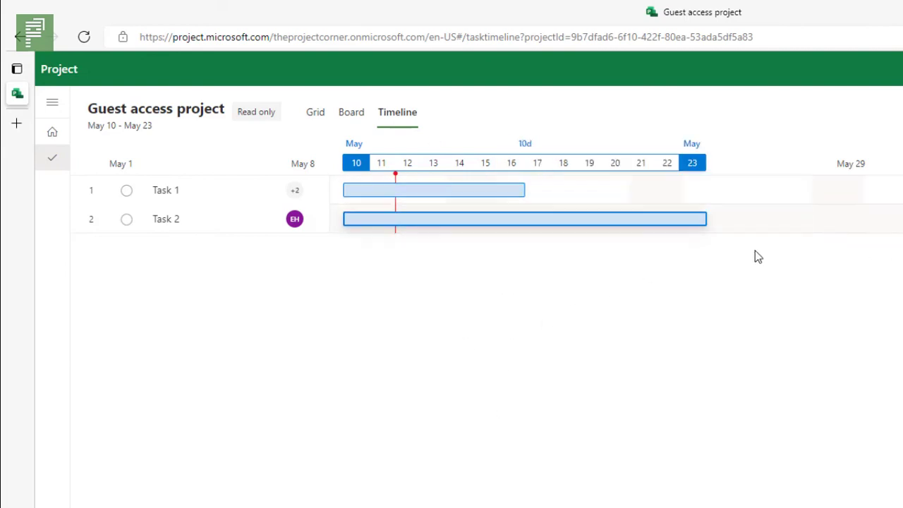
pyautogui.hscroll(15, 438, 191)
pyautogui.hscroll(-20, 438, 205)
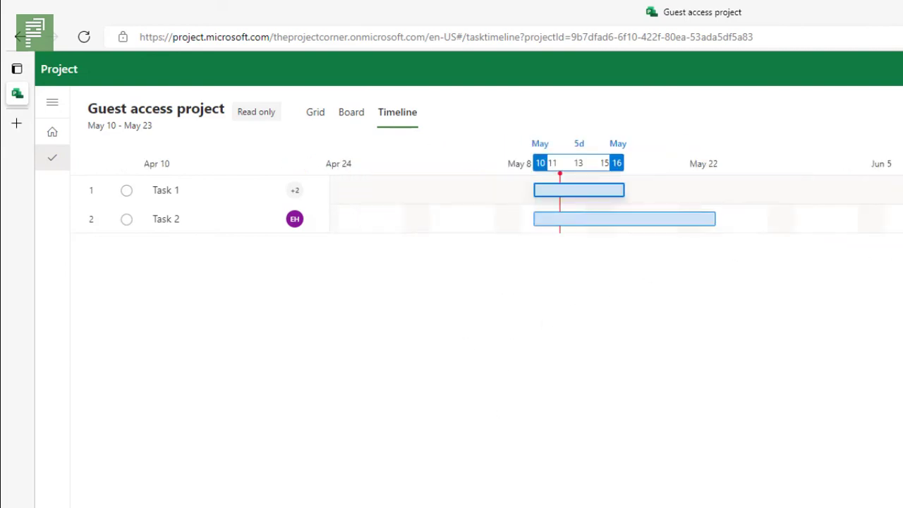
pyautogui.hscroll(15, 437, 205)
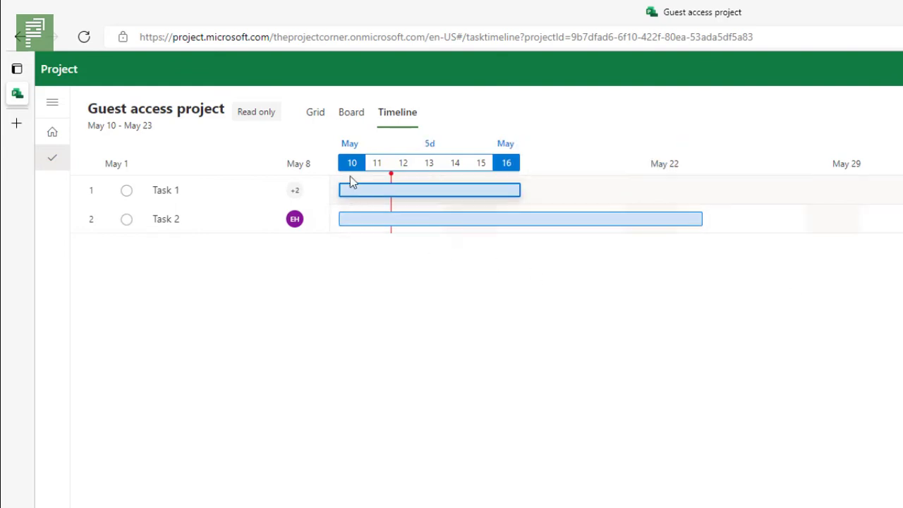
# In the owner's grid, add a task named 'Milestone' with a duration of 0 d.
pyautogui.click(316, 118)
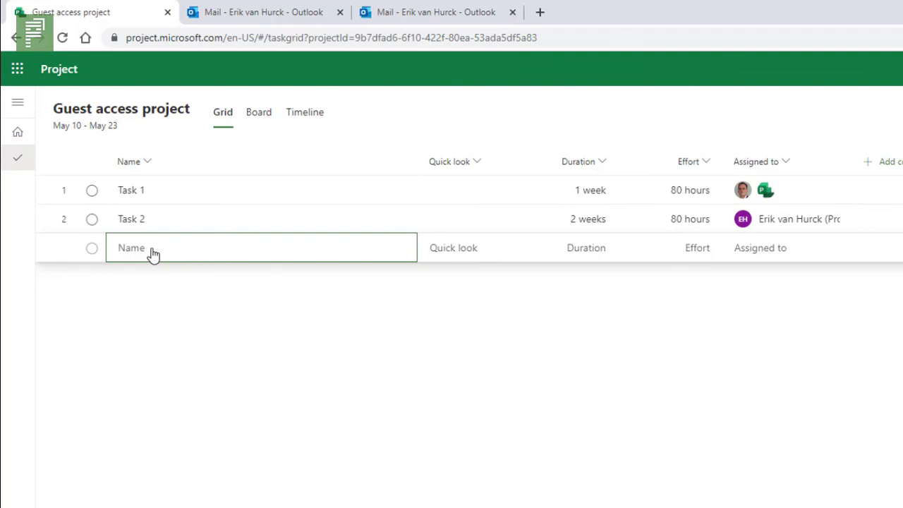
pyautogui.click(151, 251)
pyautogui.write('Milestone')
pyautogui.press('Return')
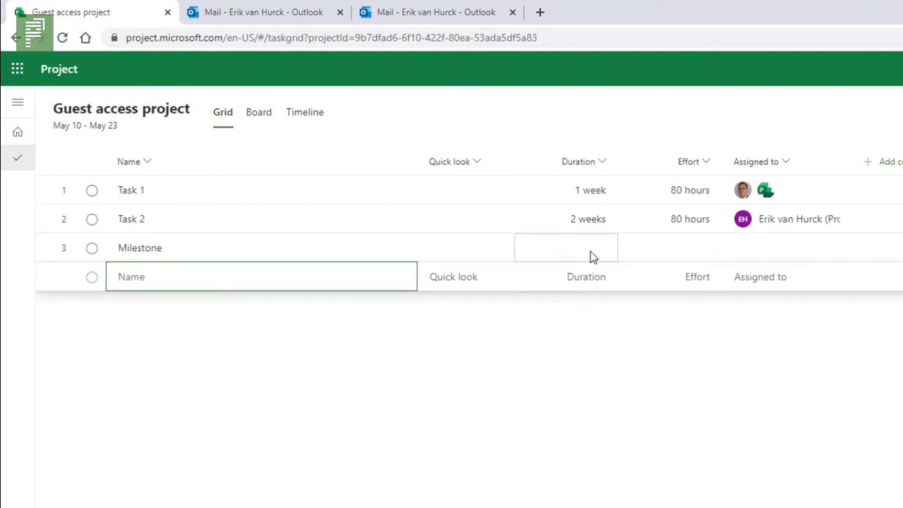
pyautogui.click(591, 251)
pyautogui.write('0 d')
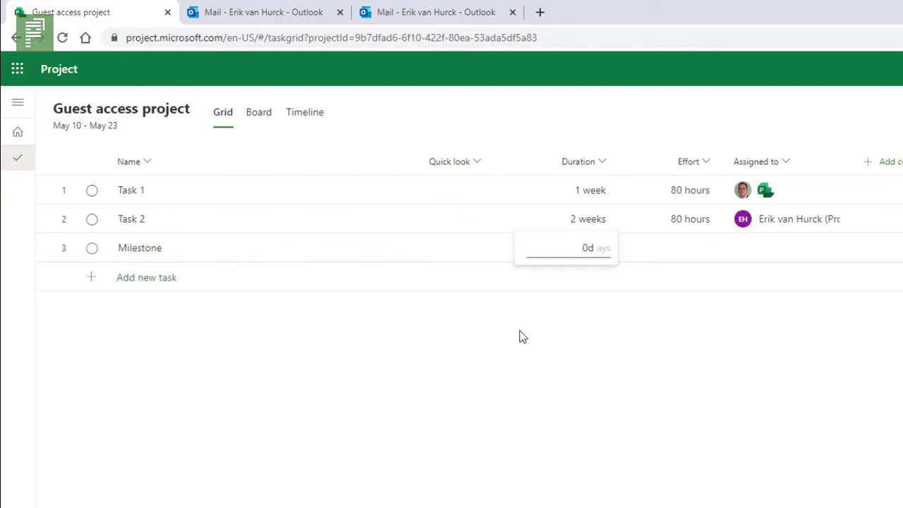
pyautogui.press('Return')
# Link Task 1, Task 2 and Milestone as dependencies, extending the project to May 30.
pyautogui.moveTo(198, 196); pyautogui.dragTo(190, 265)
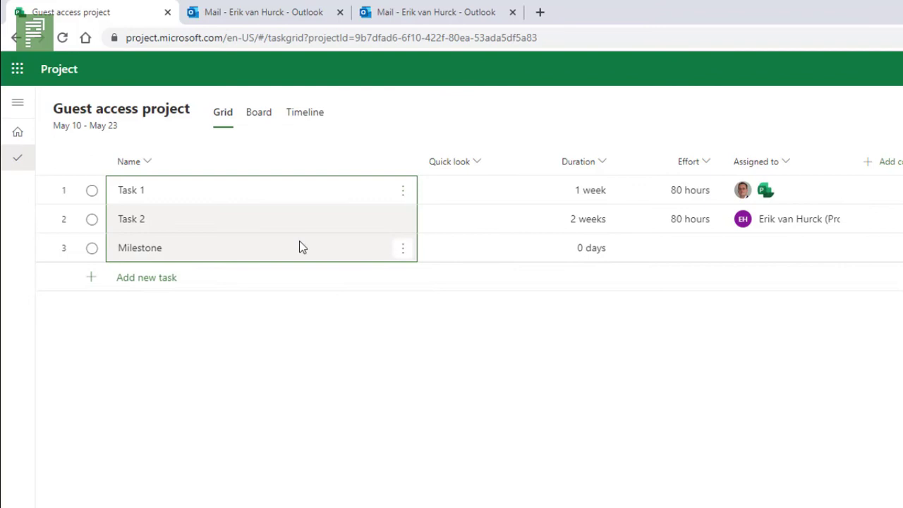
pyautogui.click(402, 248)
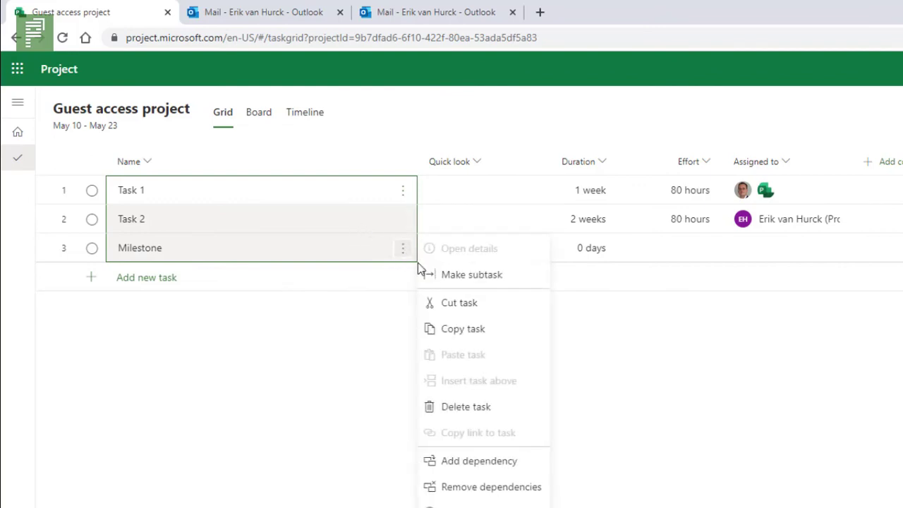
pyautogui.click(467, 468)
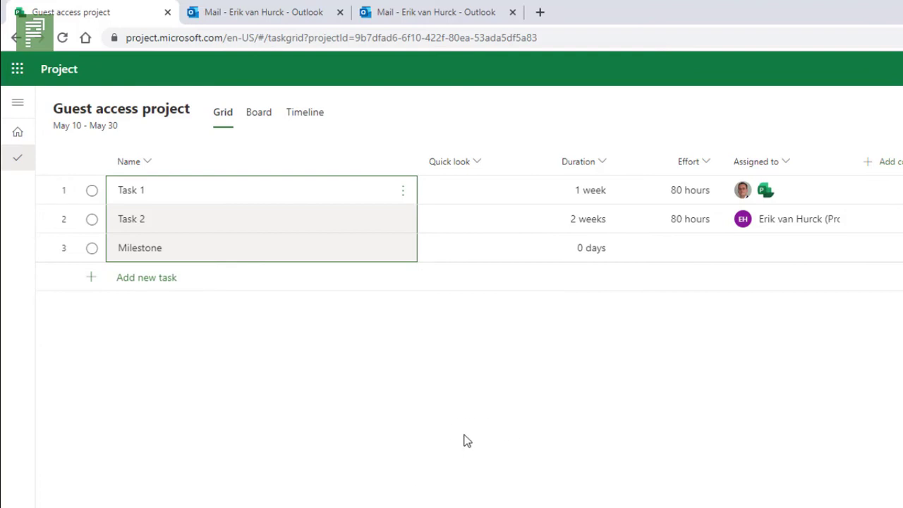
# As the guest, reopen Guest access project and view linked Task 1, Task 2 and Milestone on the Timeline.
pyautogui.hotkey('alt', 'Tab')
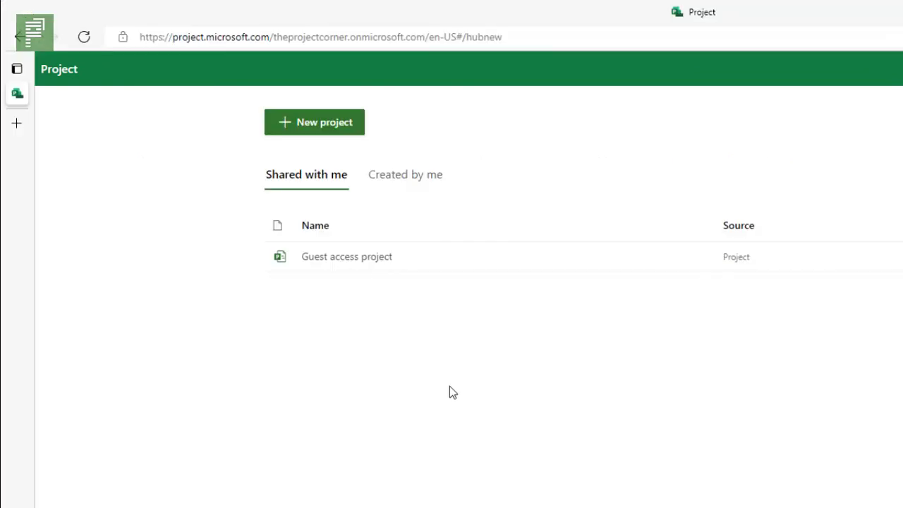
pyautogui.click(367, 262)
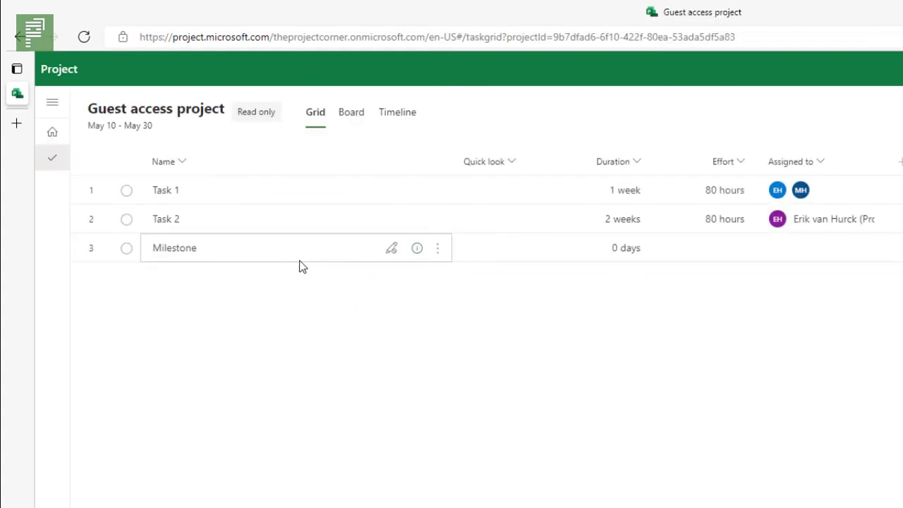
pyautogui.click(366, 118)
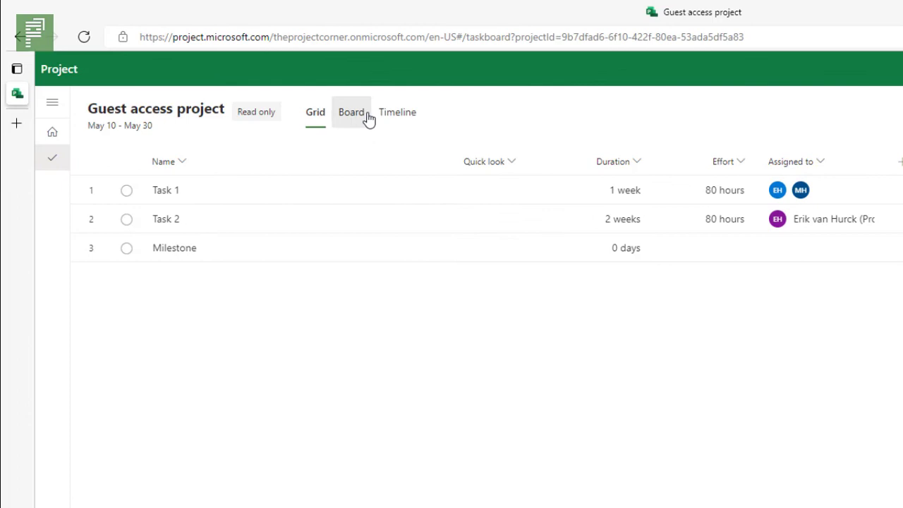
pyautogui.click(395, 113)
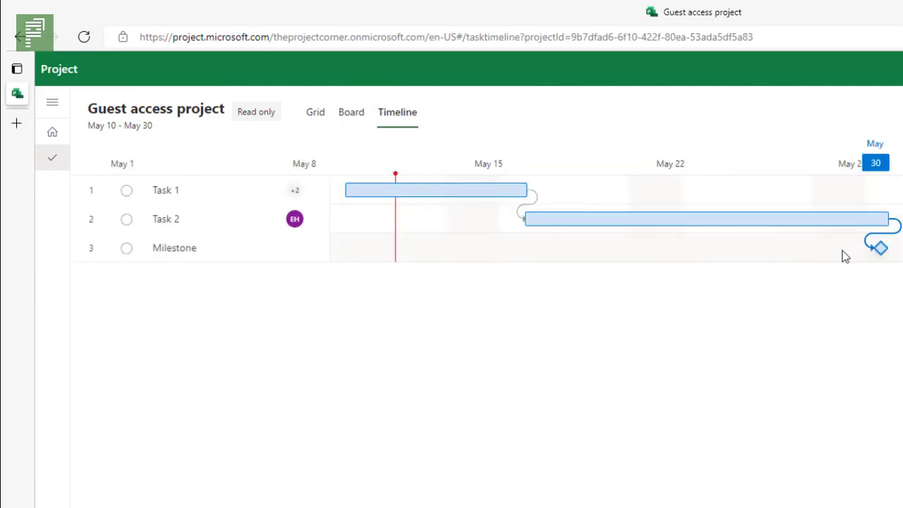